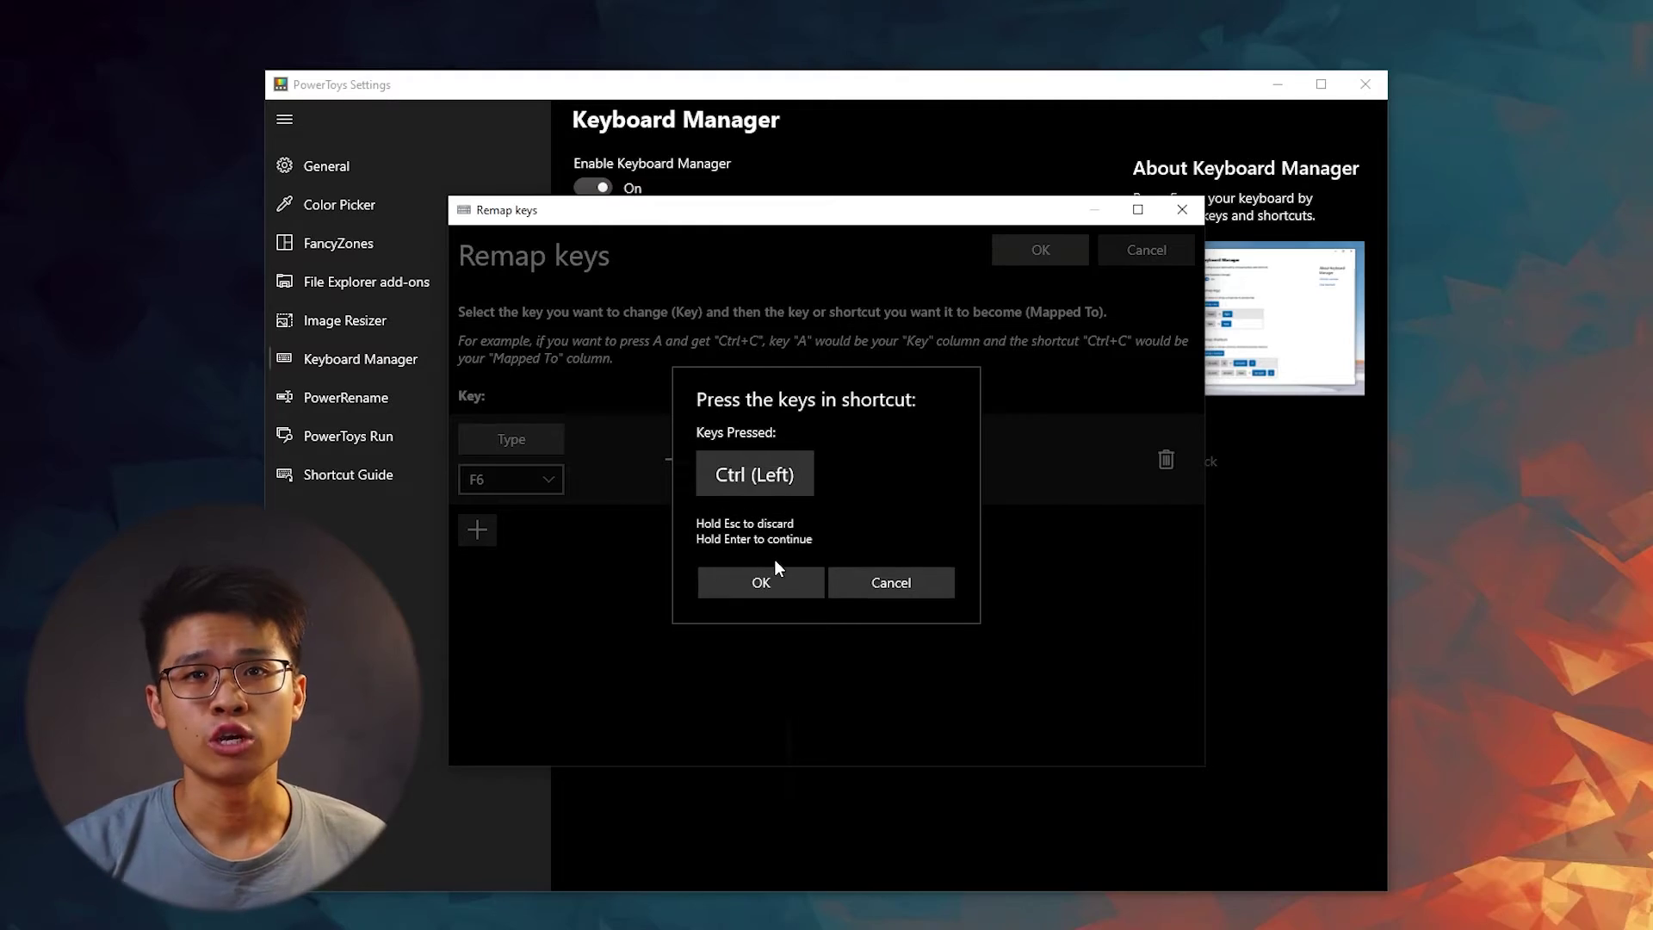
Step: Record Ctrl+C as the shortcut, then snap the PowerToys Settings window into FancyZones zone 2
{"action": "key", "text": "ctrl+c"}
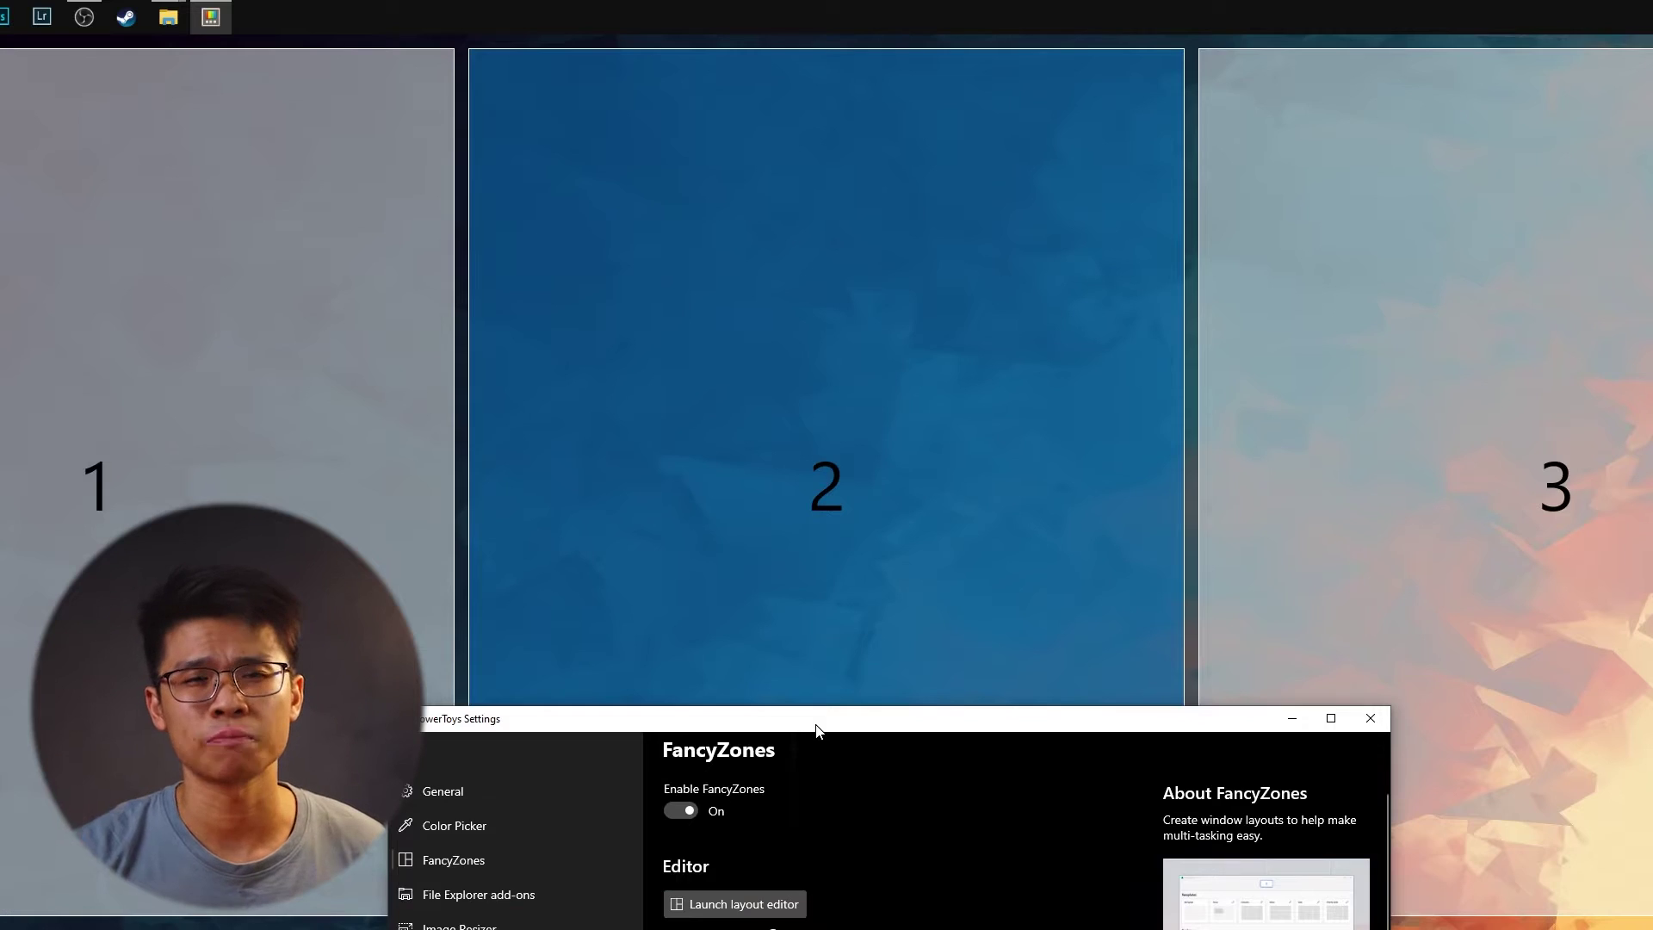
{"action": "left_click_drag", "start_coordinate": [819, 727], "coordinate": [792, 127]}
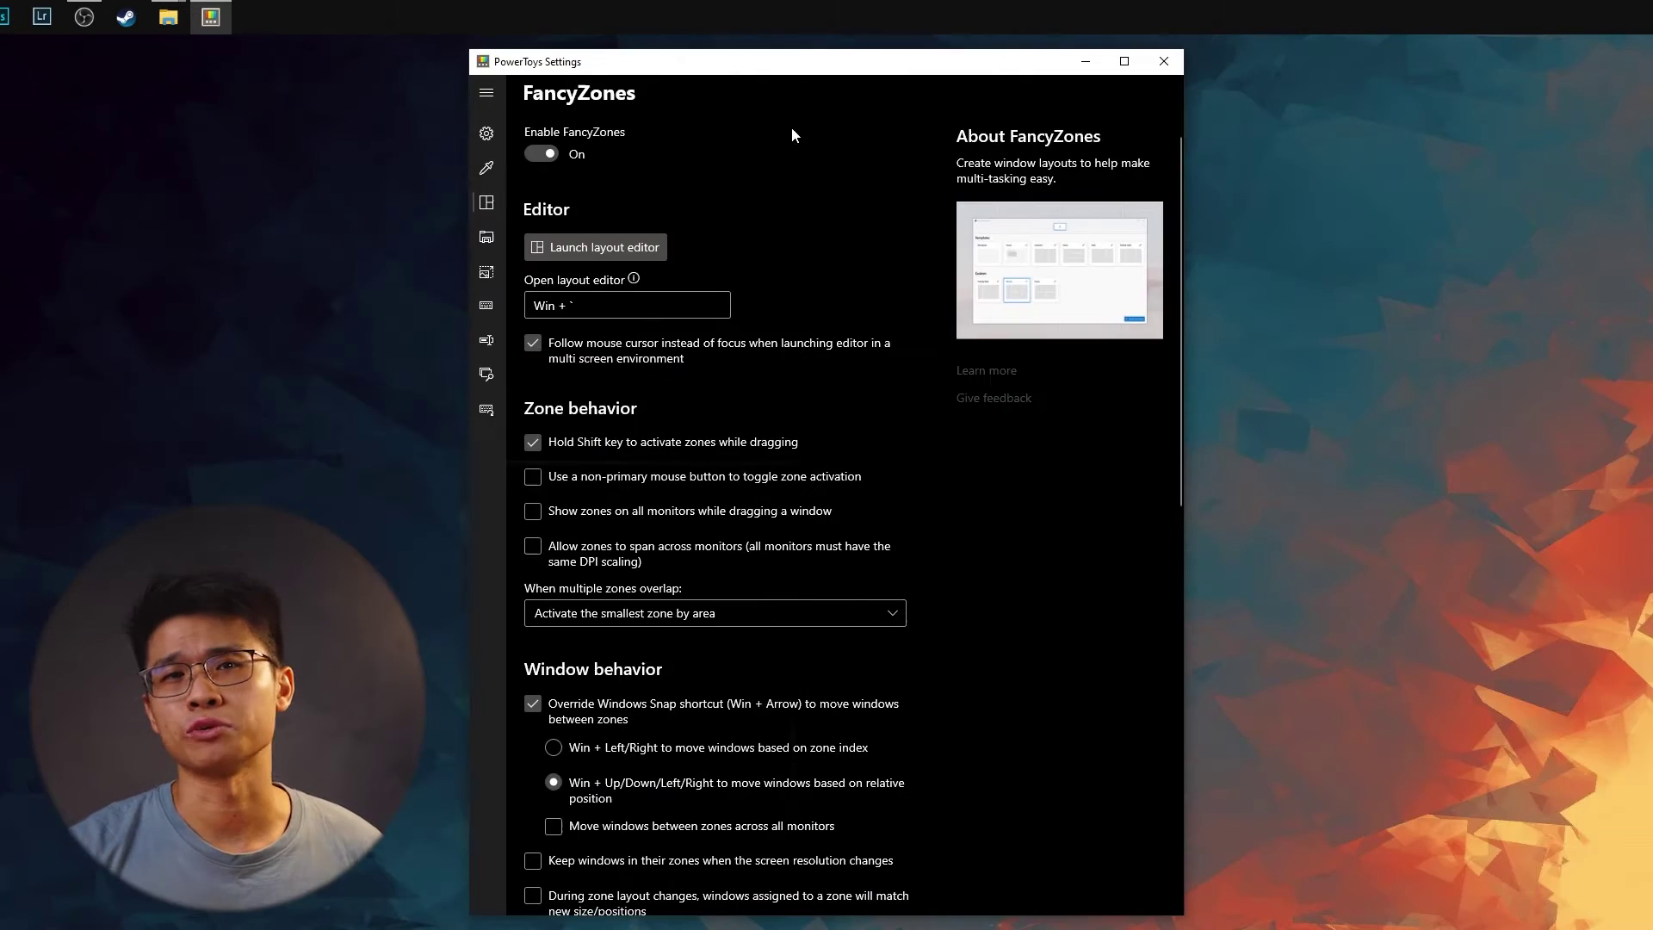
{"action": "left_click_drag", "start_coordinate": [803, 69], "coordinate": [763, 312]}
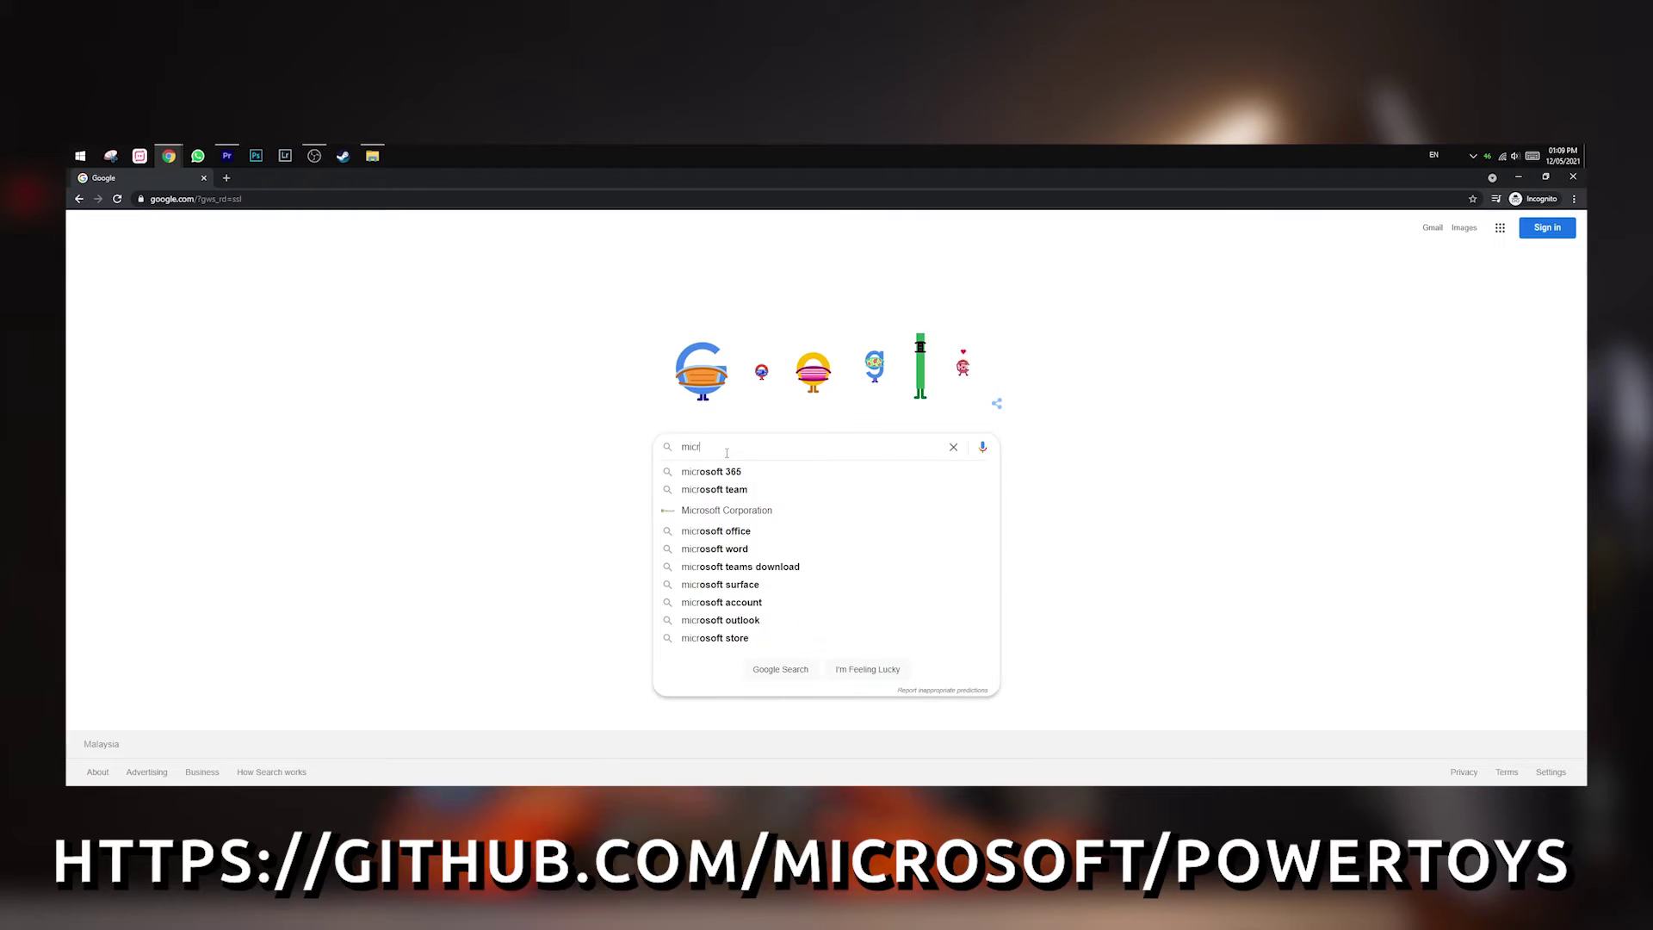
Step: Search Google for microsoft powertoys and download PowerToysSetup-0.37.2-x64.exe from the GitHub releases page
{"action": "key", "text": "Return"}
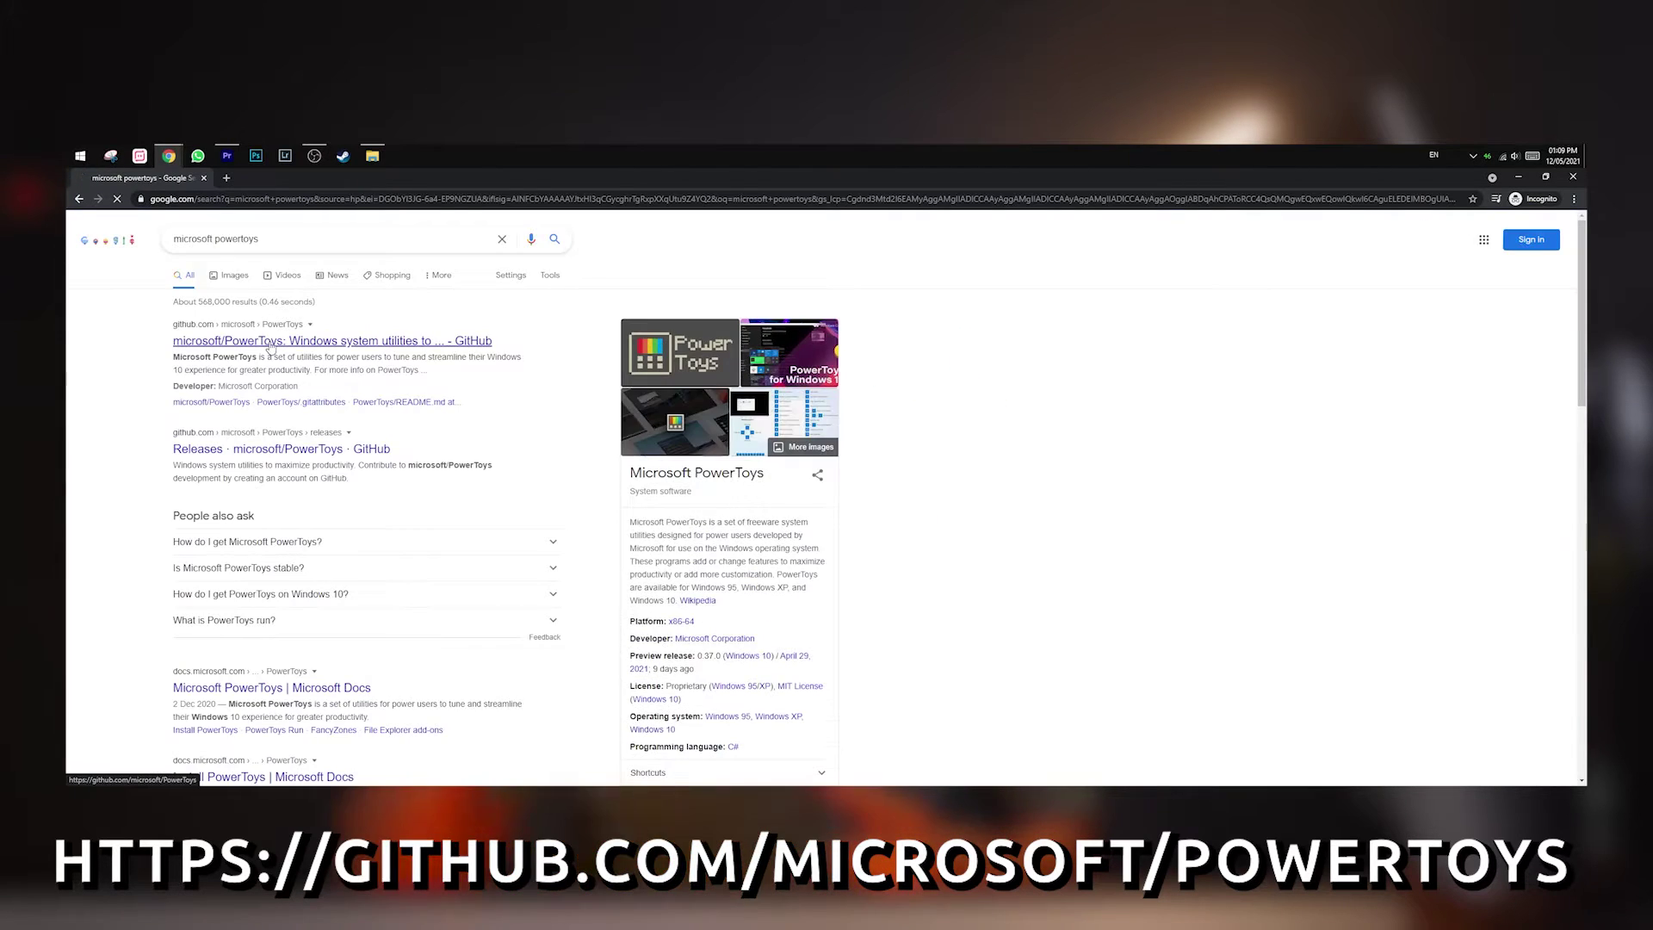
{"action": "left_click", "coordinate": [269, 337]}
{"action": "scroll", "coordinate": [747, 440], "scroll_direction": "down", "scroll_amount": 7}
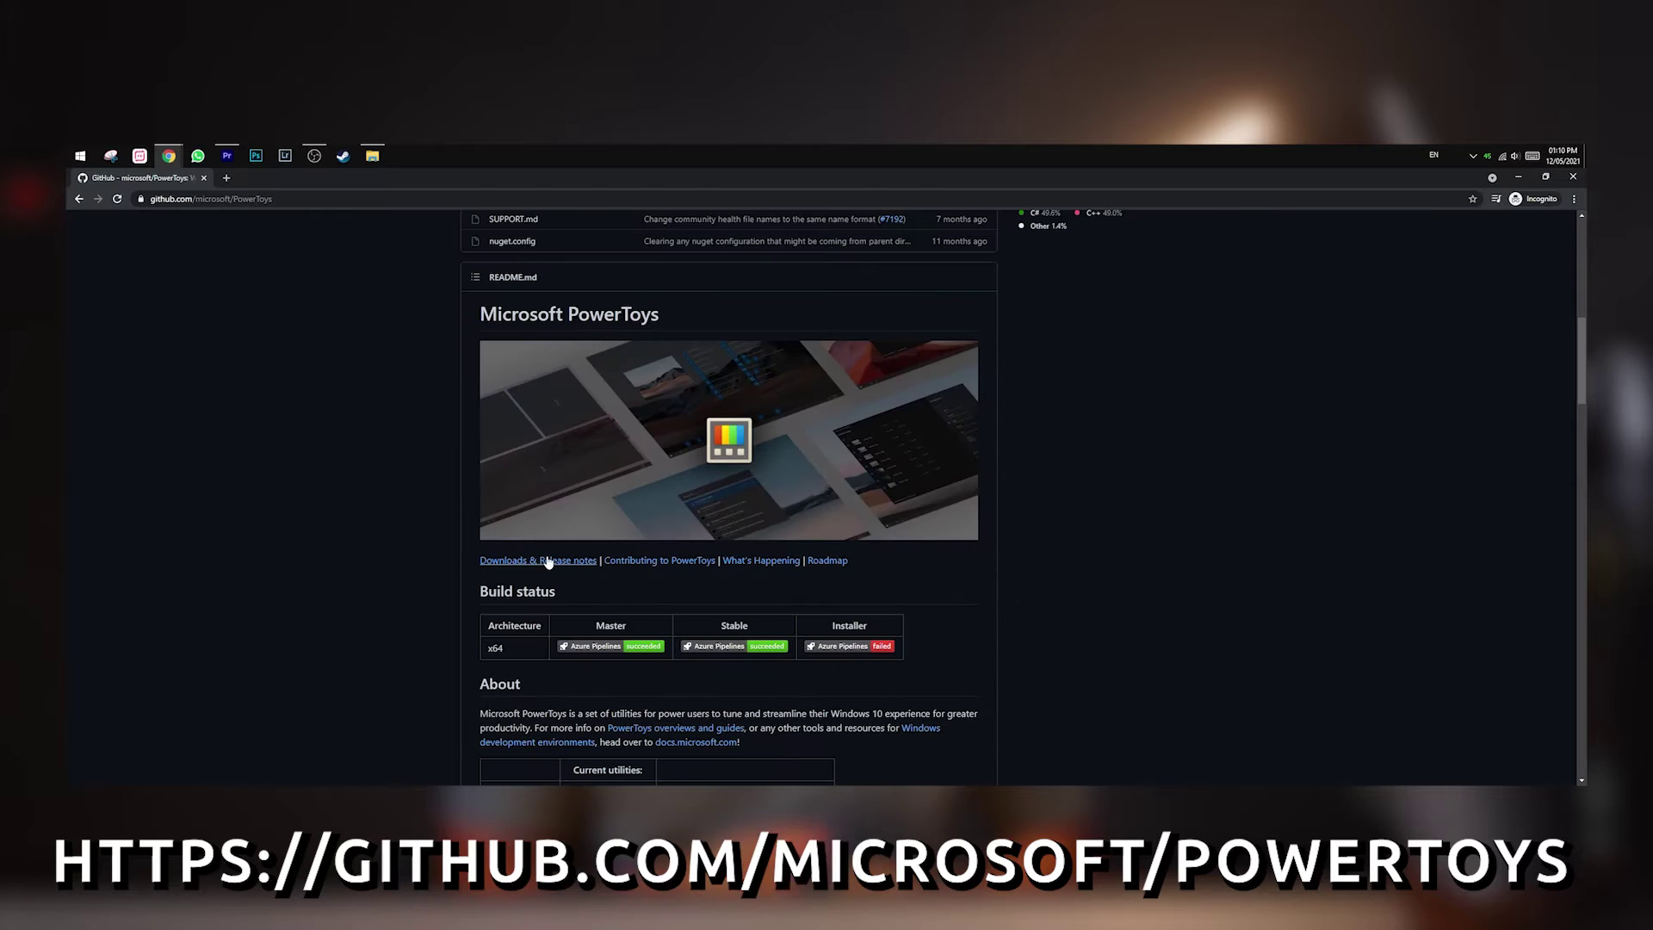
{"action": "scroll", "coordinate": [787, 547], "scroll_direction": "down", "scroll_amount": 1}
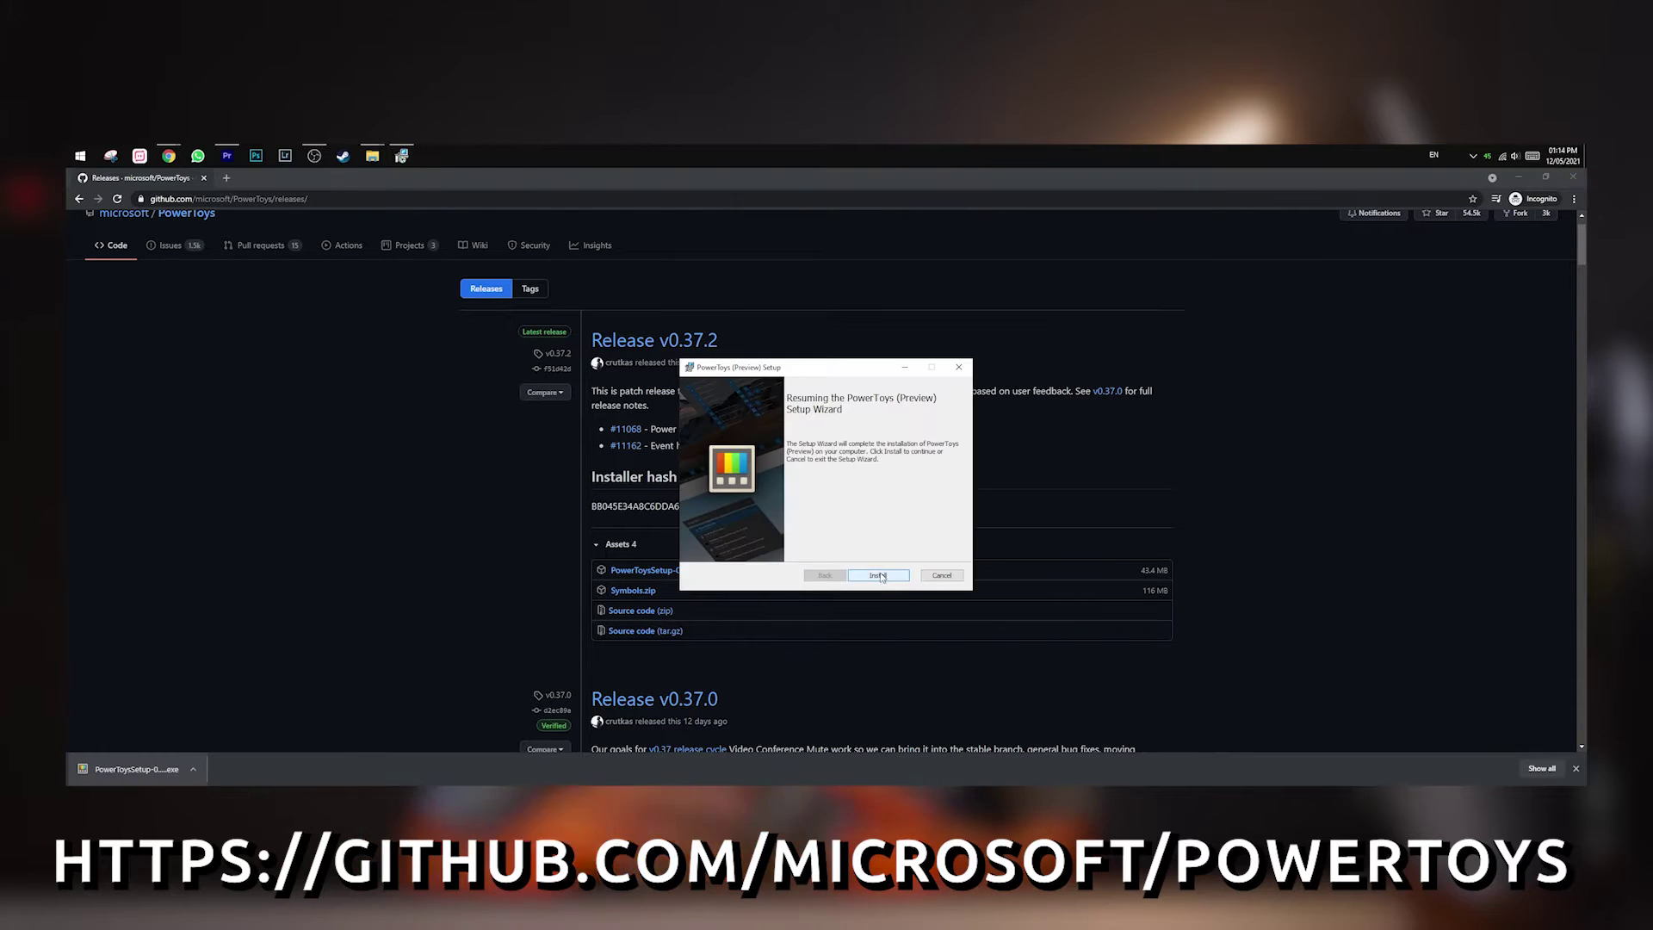
{"action": "left_click", "coordinate": [879, 575]}
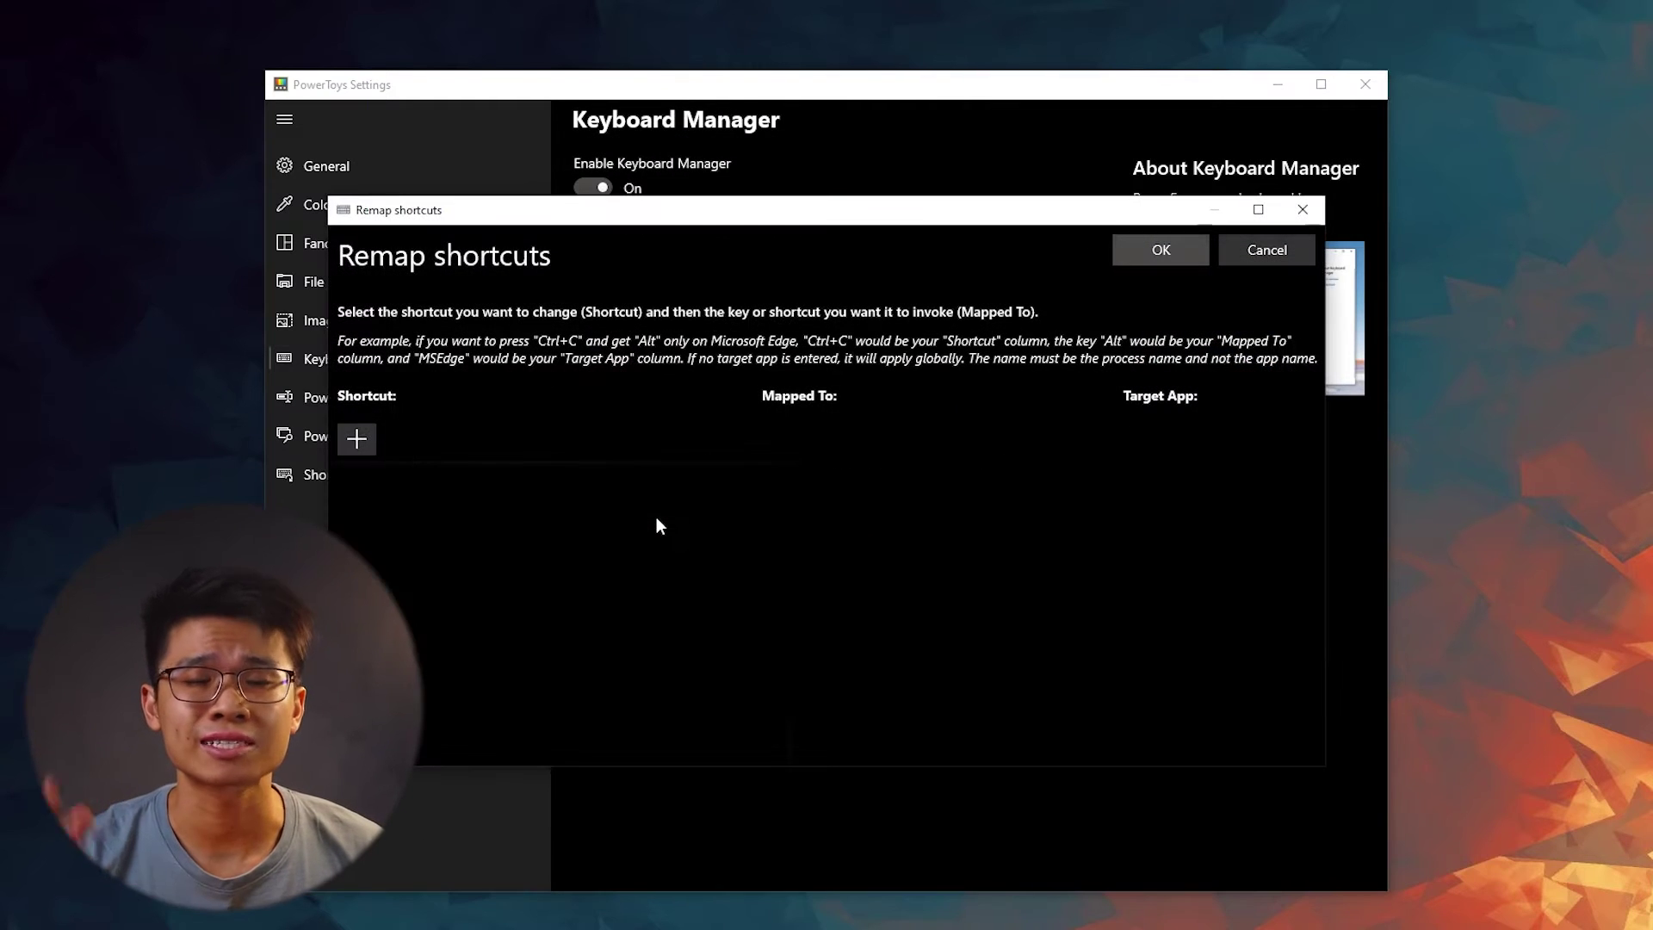
{"action": "left_click", "coordinate": [359, 441]}
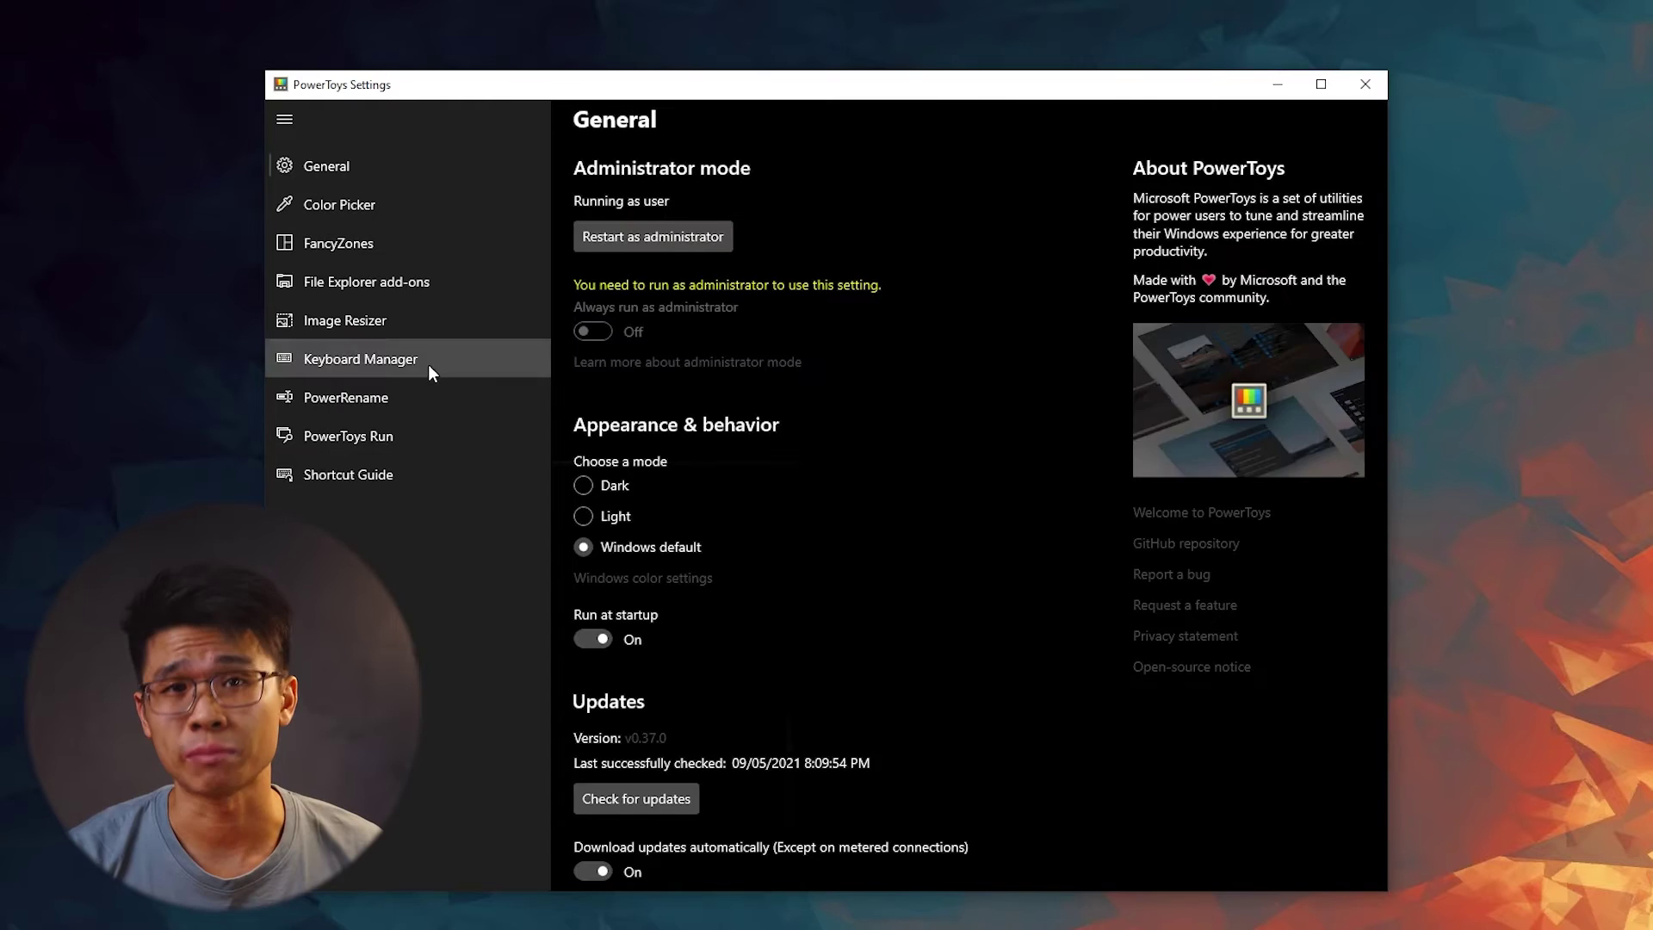
Step: Add a new Keyboard Manager key remapping with F6 as the original key
{"action": "left_click", "coordinate": [429, 369]}
{"action": "left_click", "coordinate": [618, 363]}
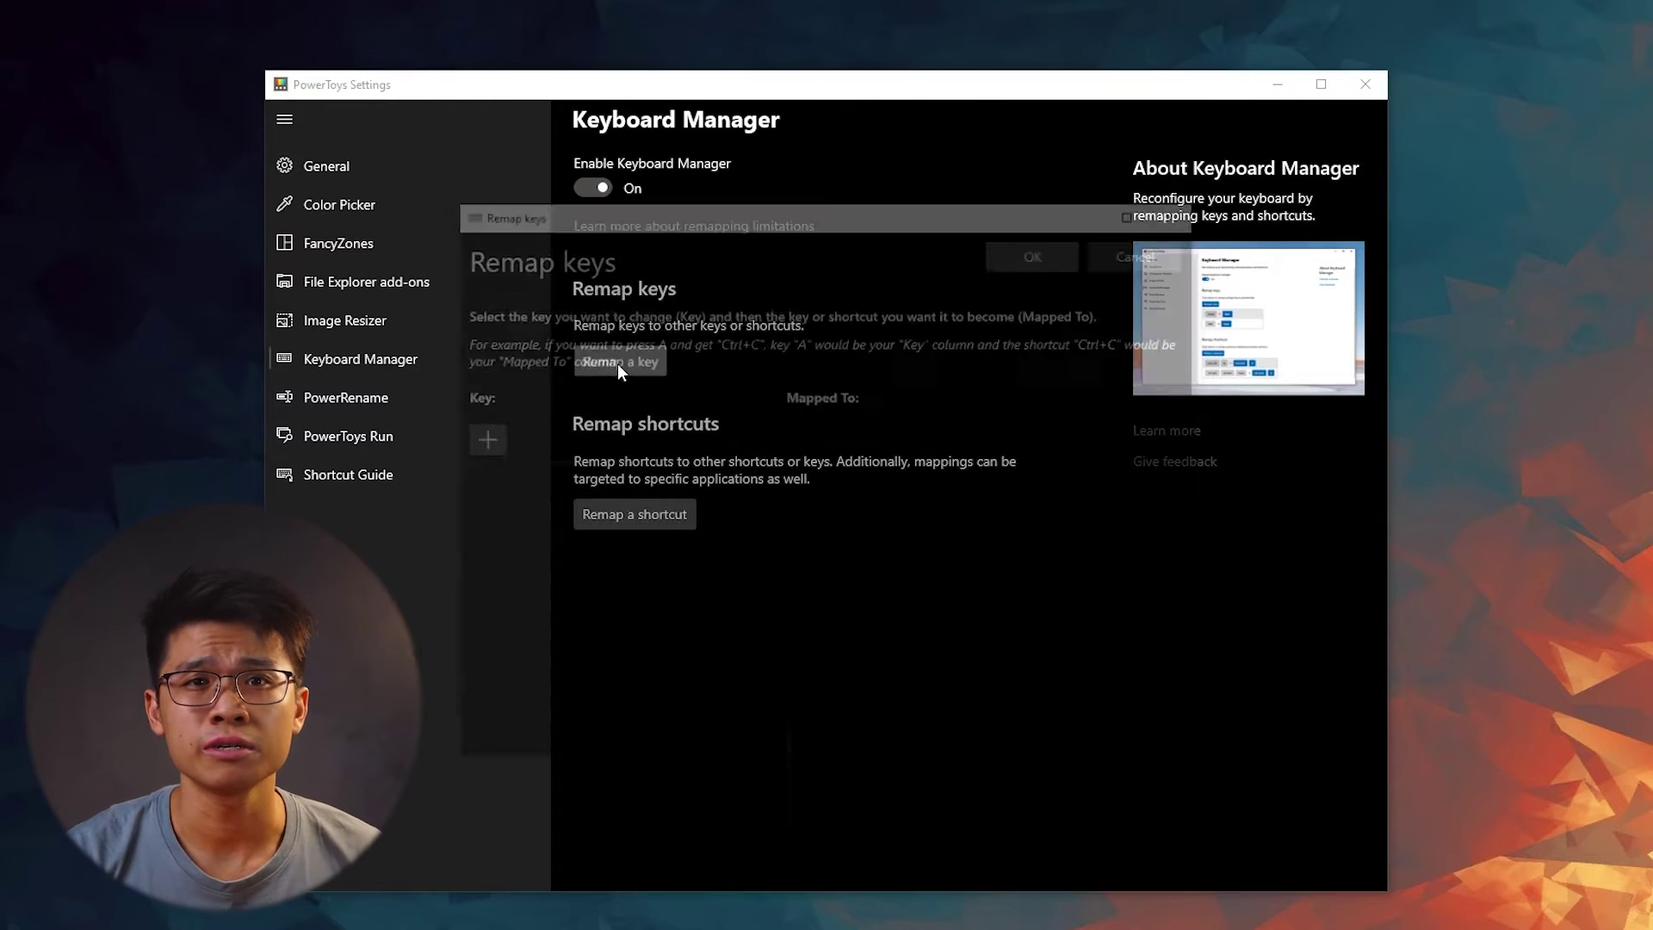
{"action": "left_click", "coordinate": [473, 444]}
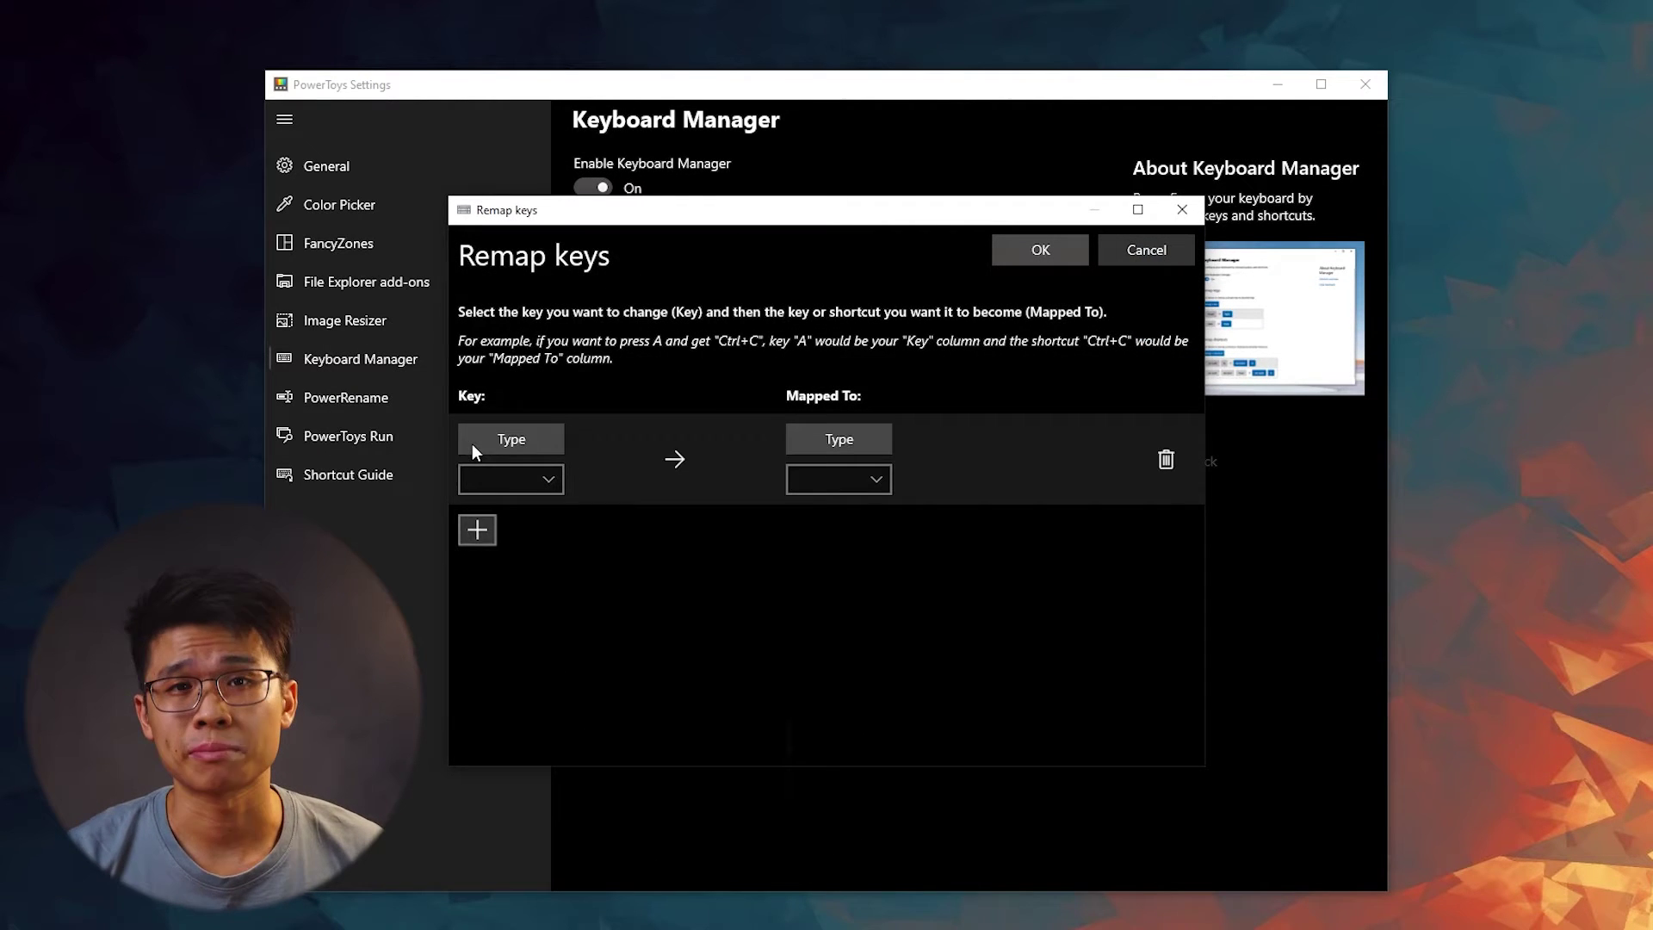
{"action": "left_click", "coordinate": [519, 443]}
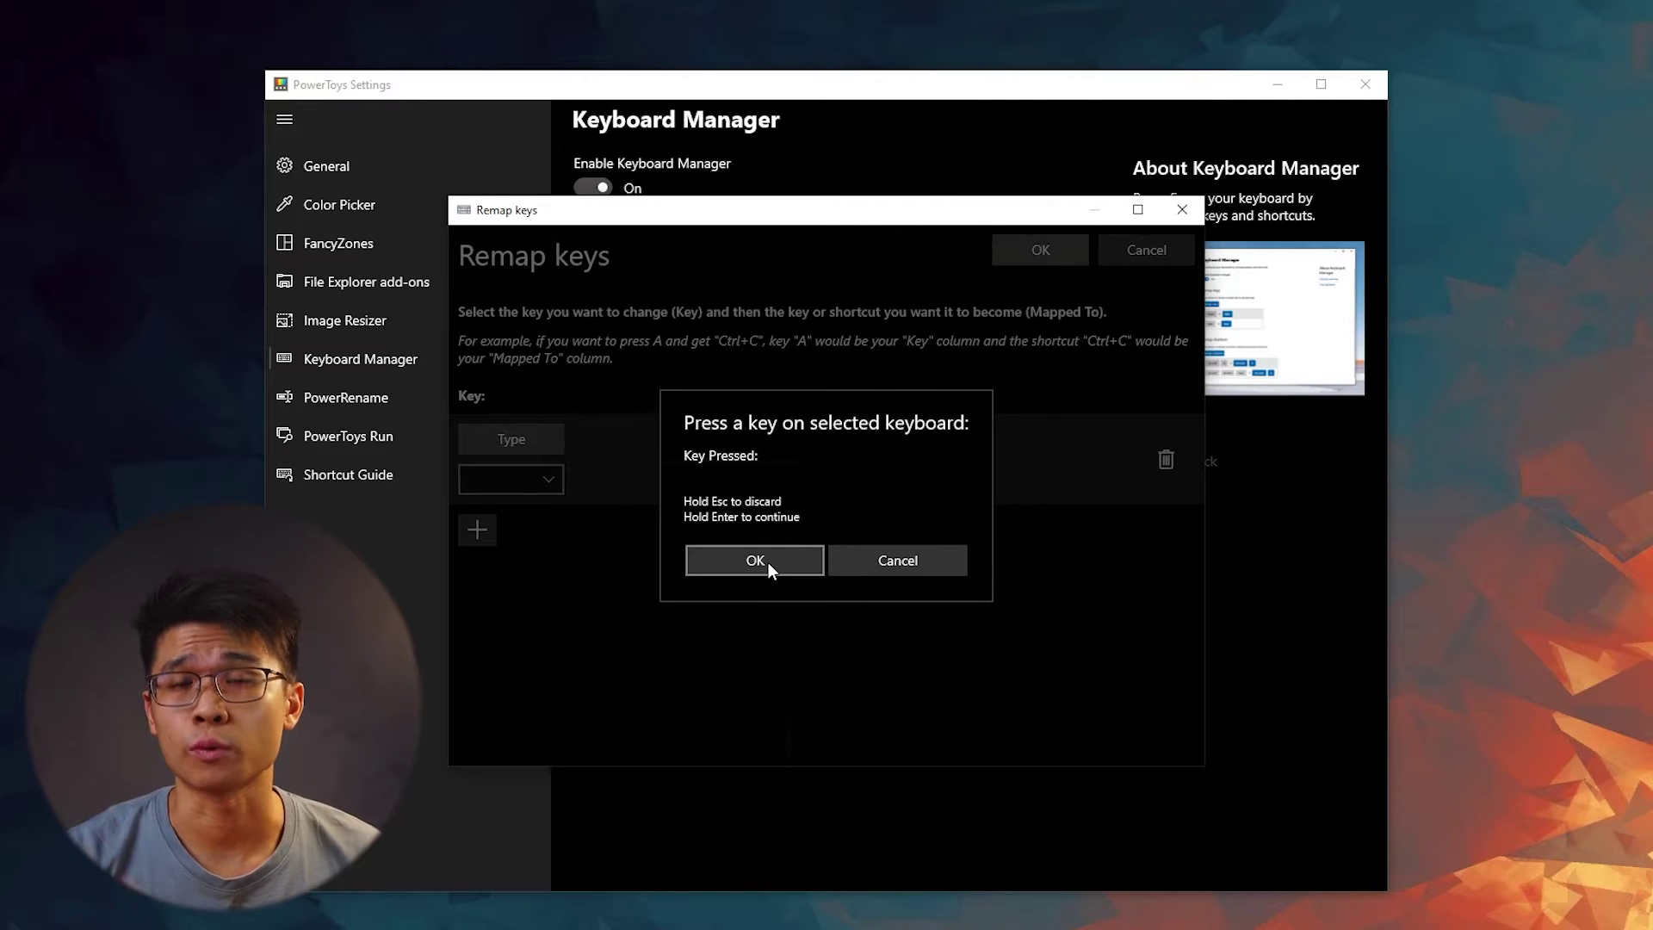
{"action": "key", "text": "F6"}
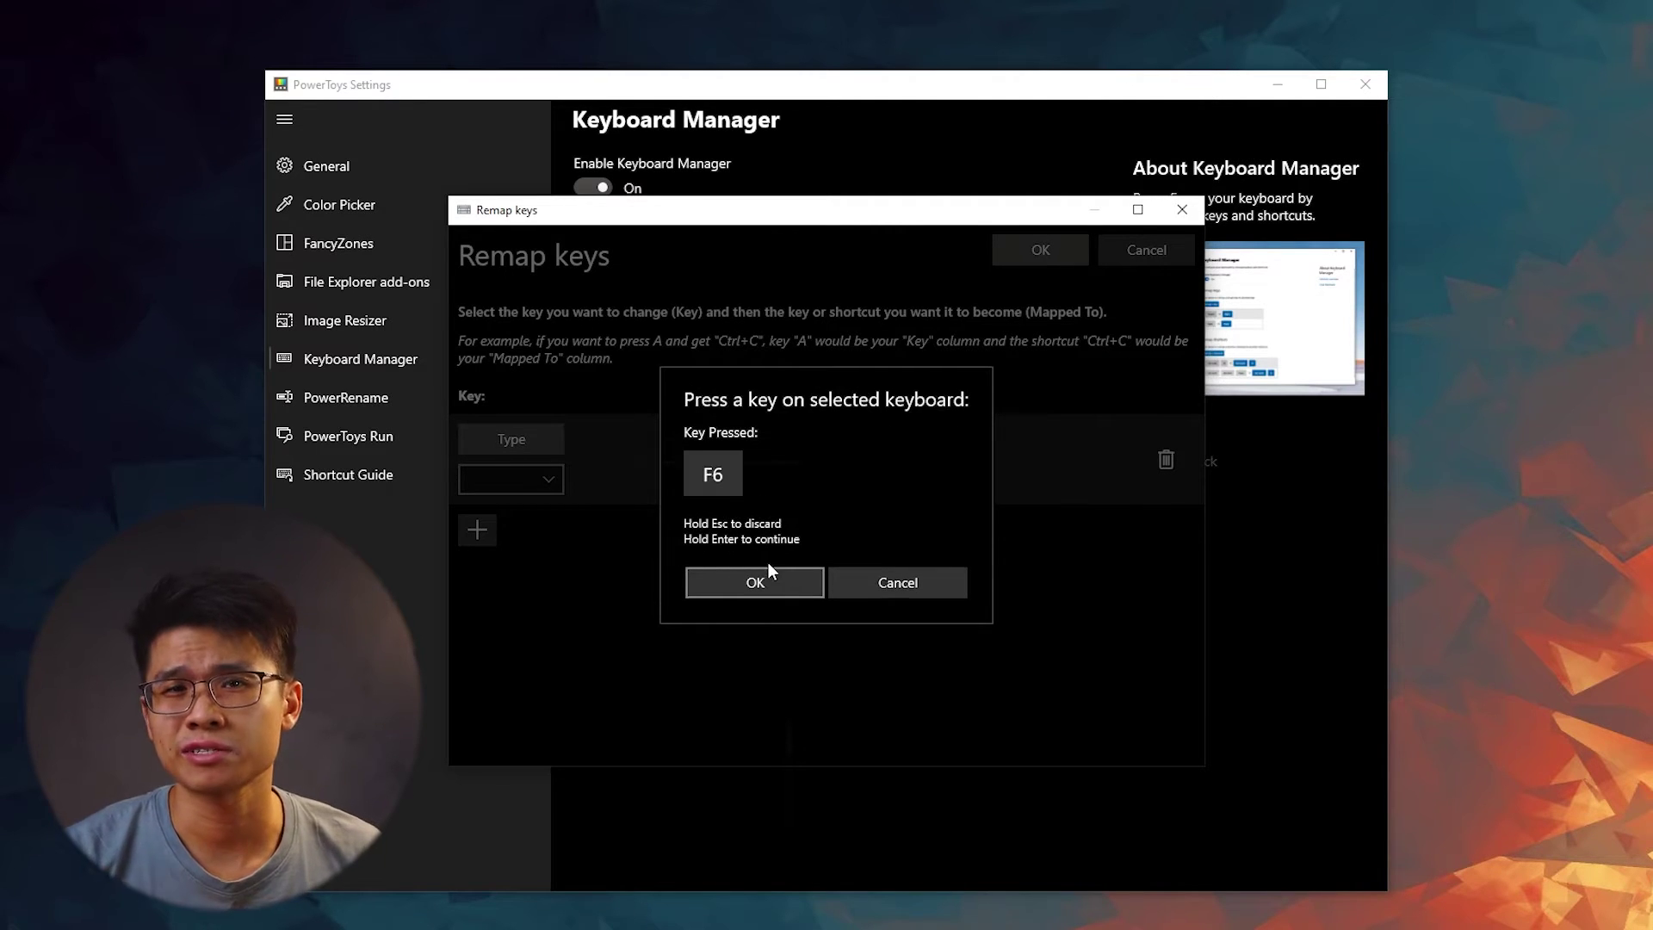
{"action": "left_click", "coordinate": [755, 582]}
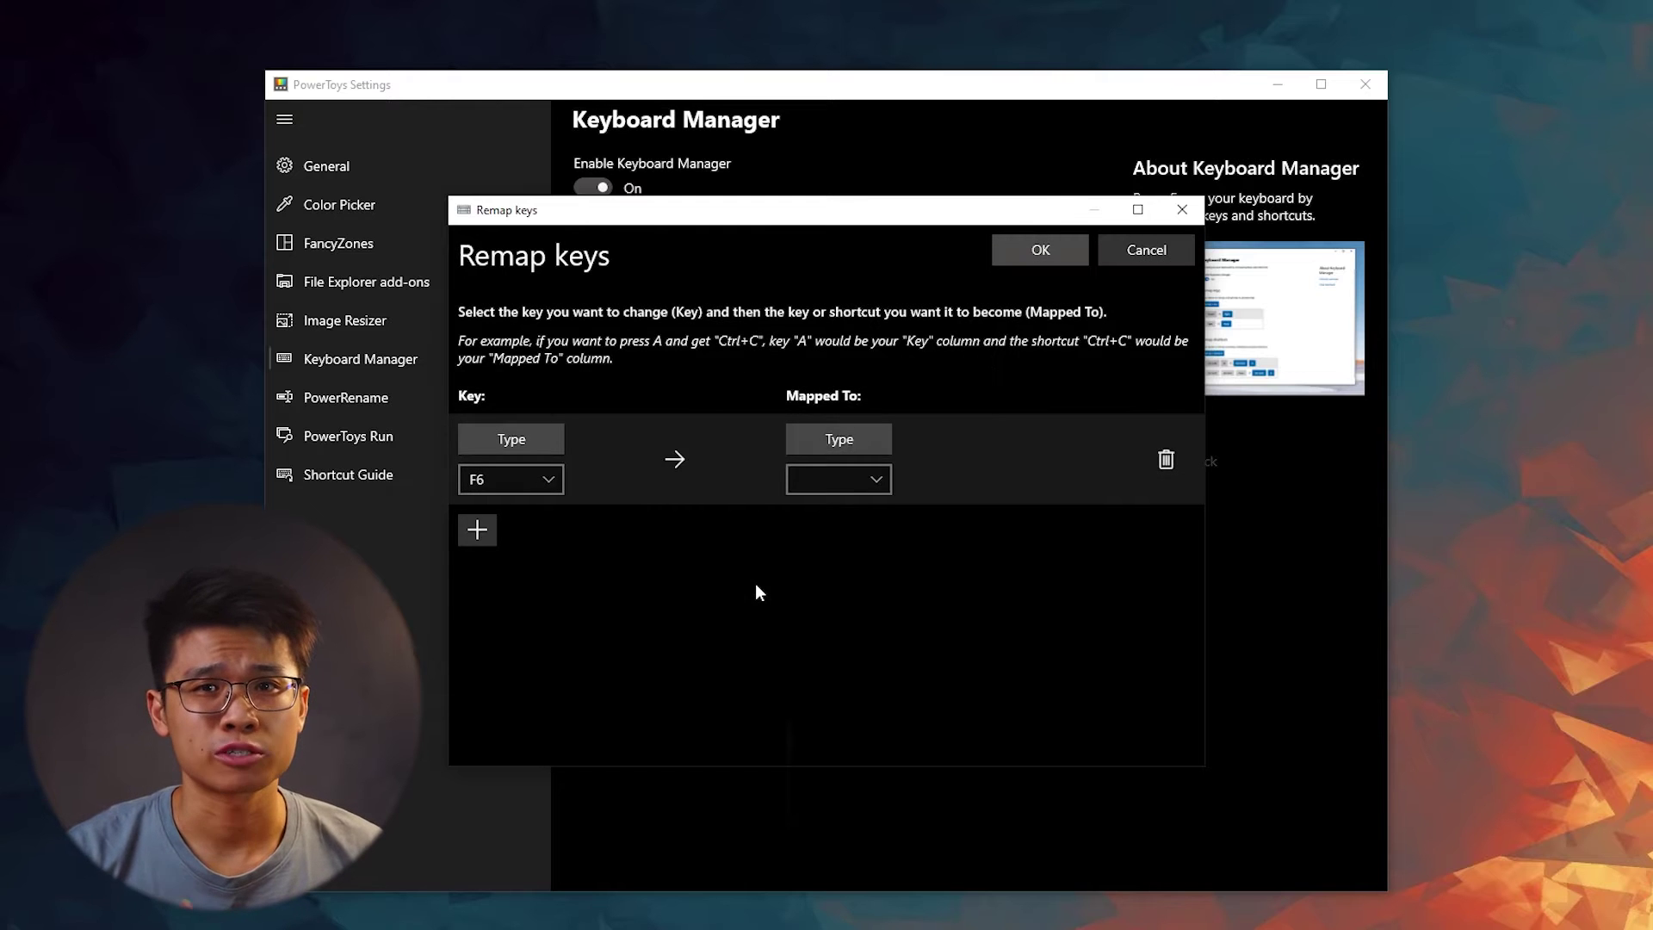
Step: Remap F6 to Ctrl (Left) + C, accept the warning, and start F7's target shortcut
{"action": "left_click", "coordinate": [856, 440]}
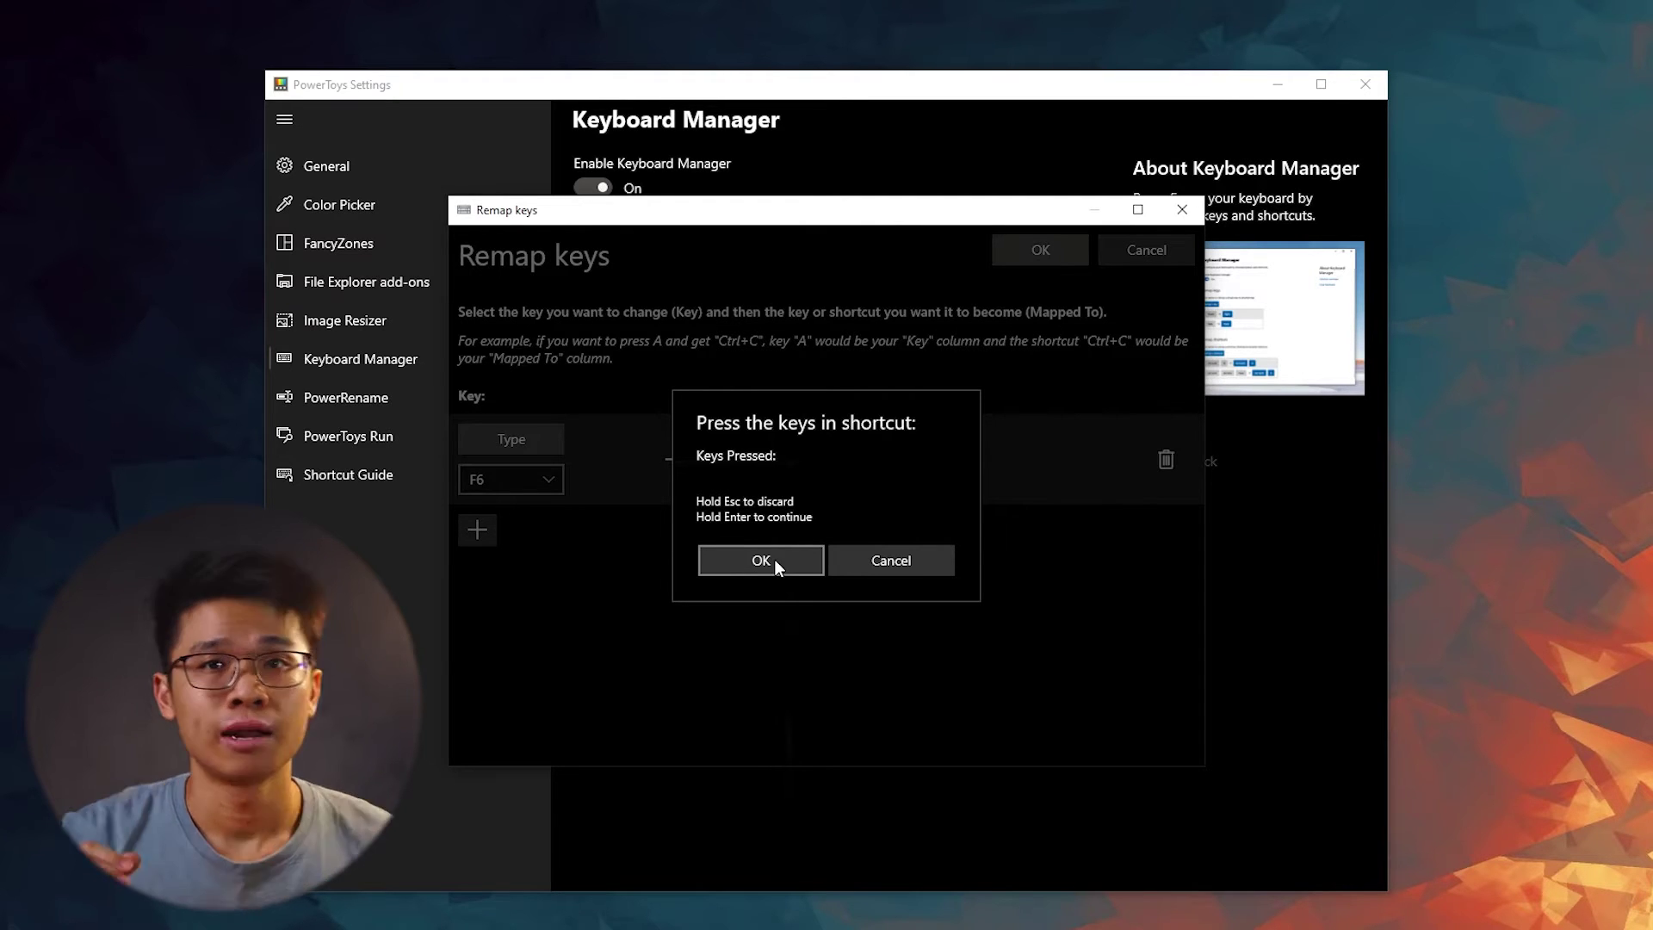
{"action": "key", "text": "ctrl+c"}
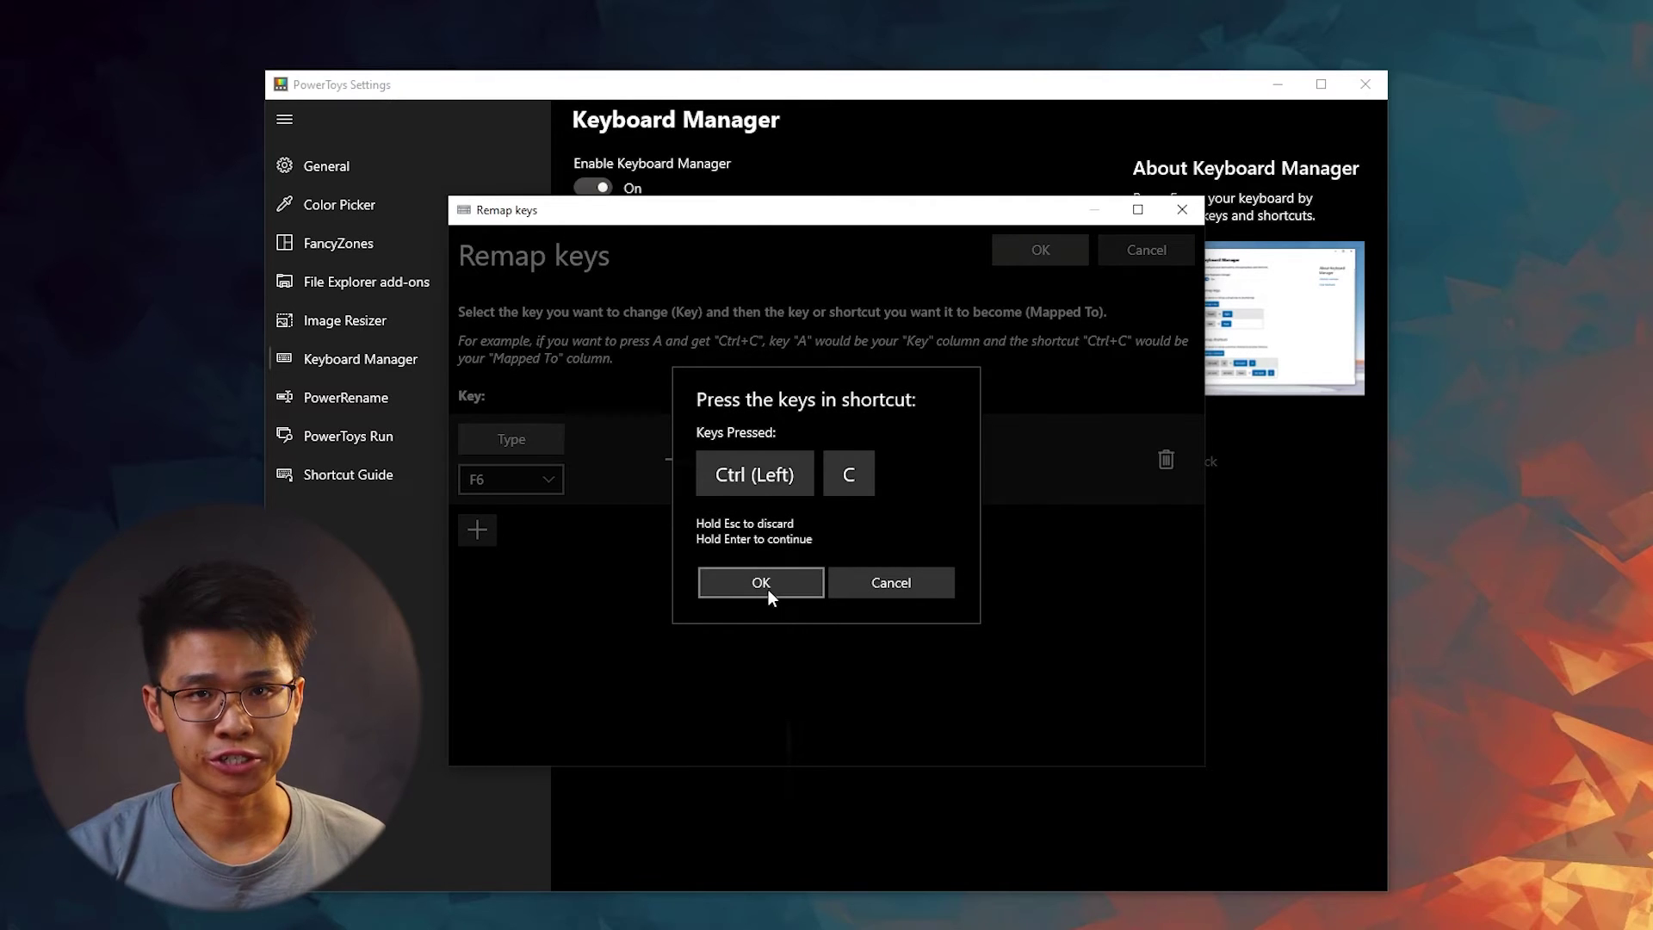
{"action": "left_click", "coordinate": [768, 589]}
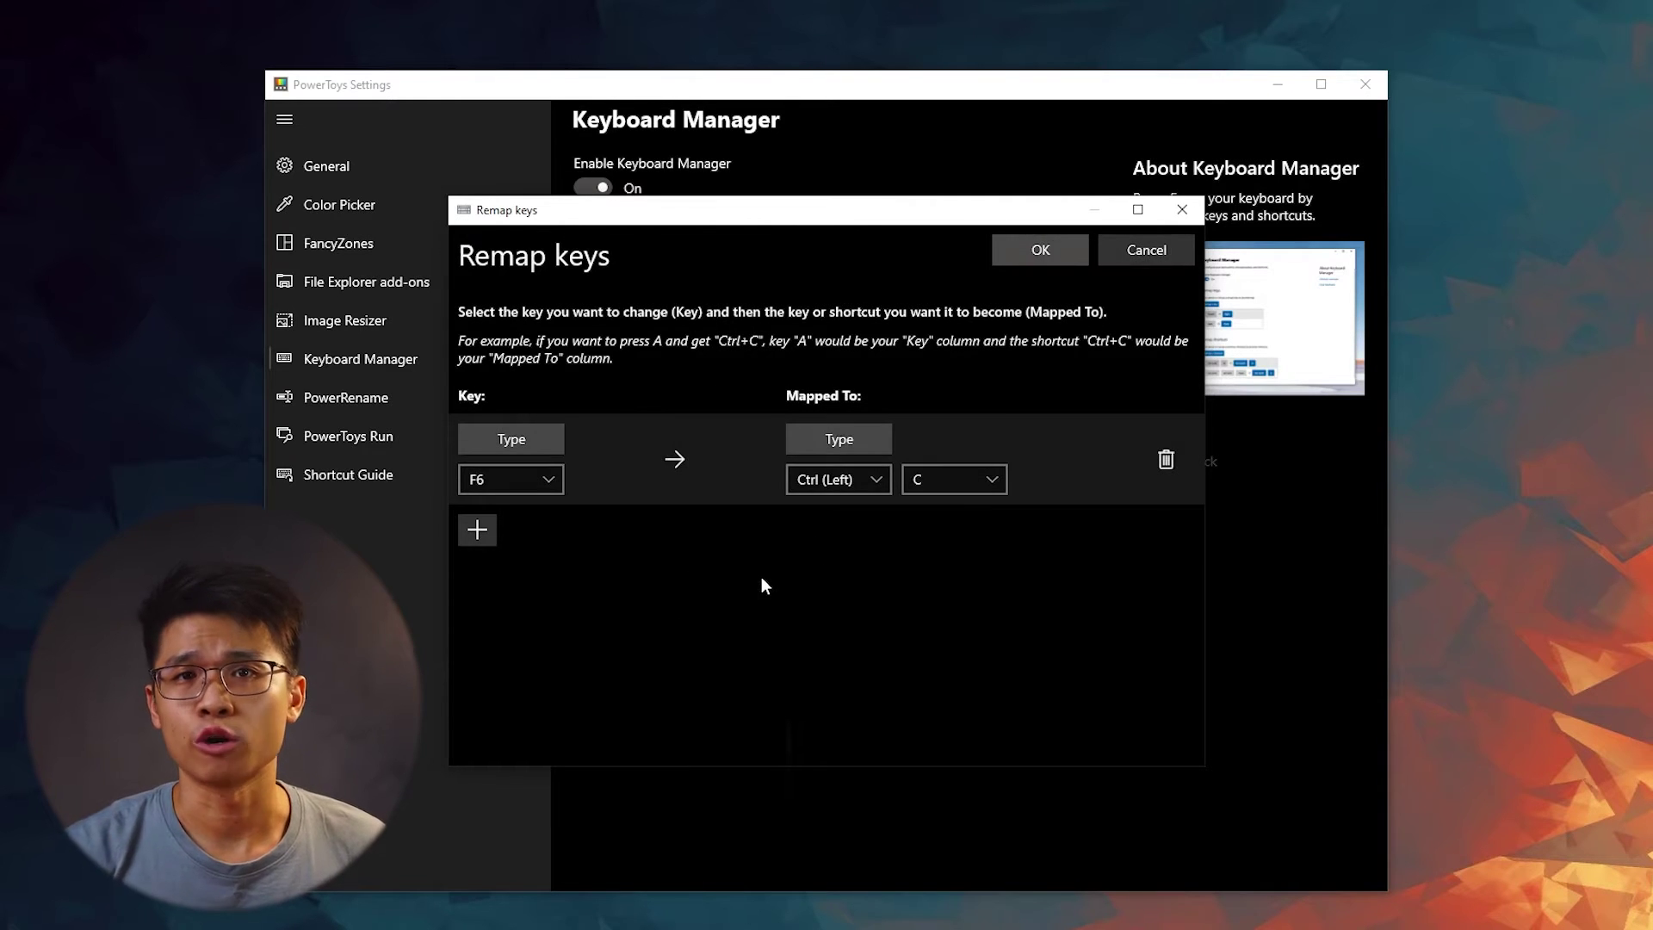
{"action": "left_click", "coordinate": [1071, 260]}
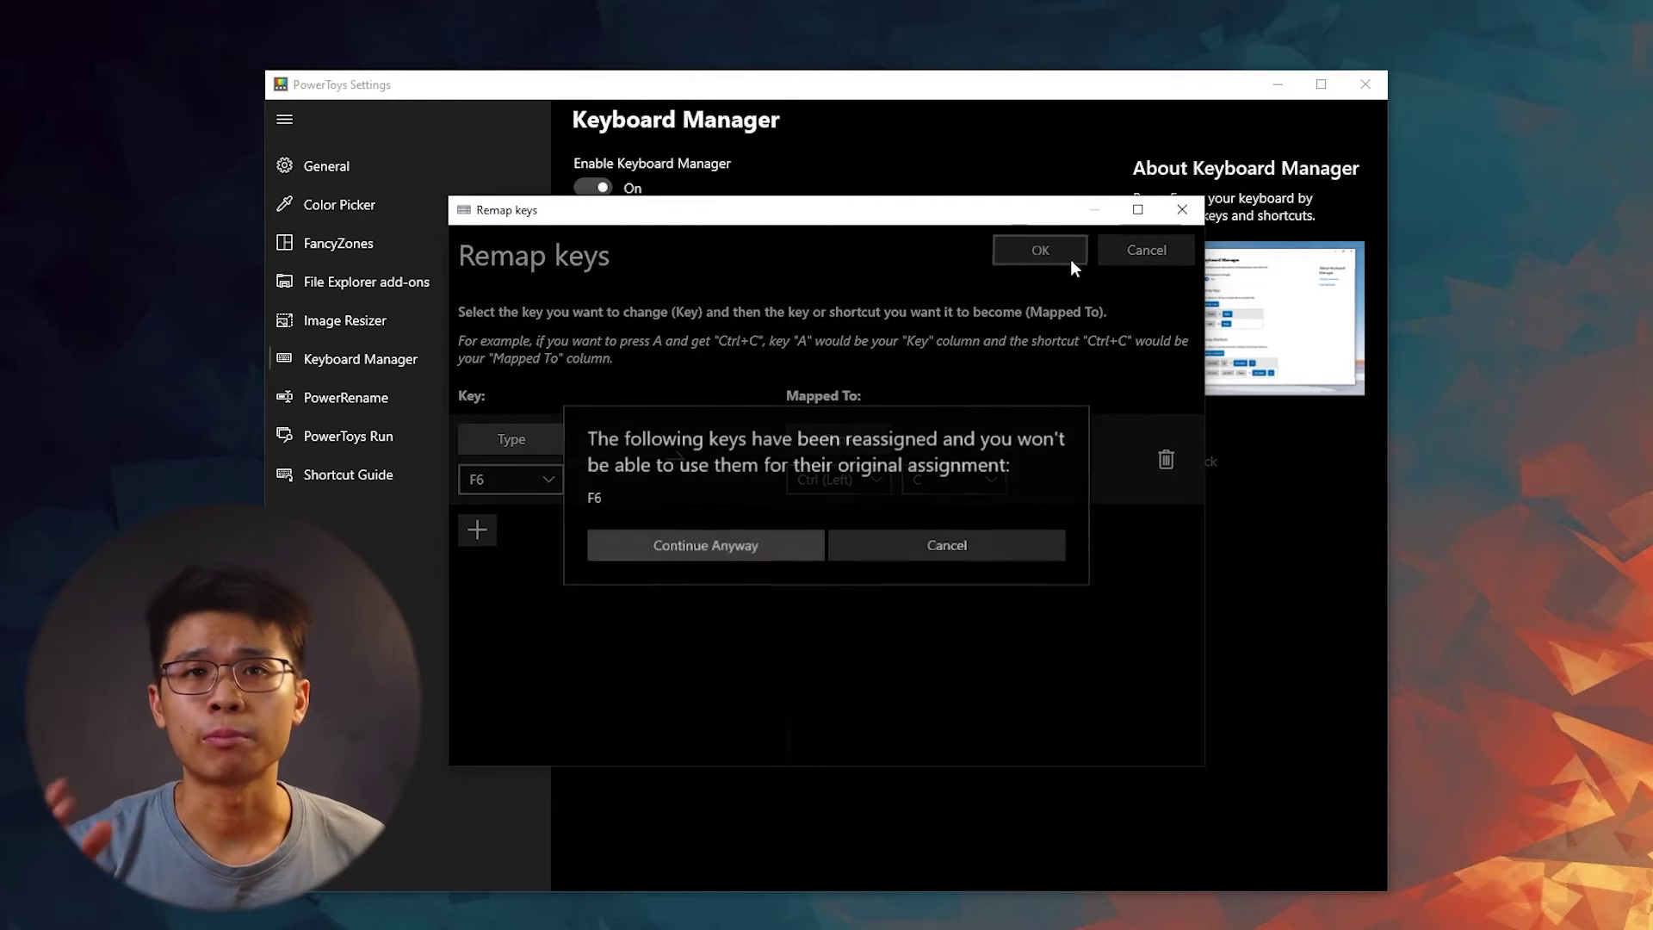
{"action": "left_click", "coordinate": [725, 551]}
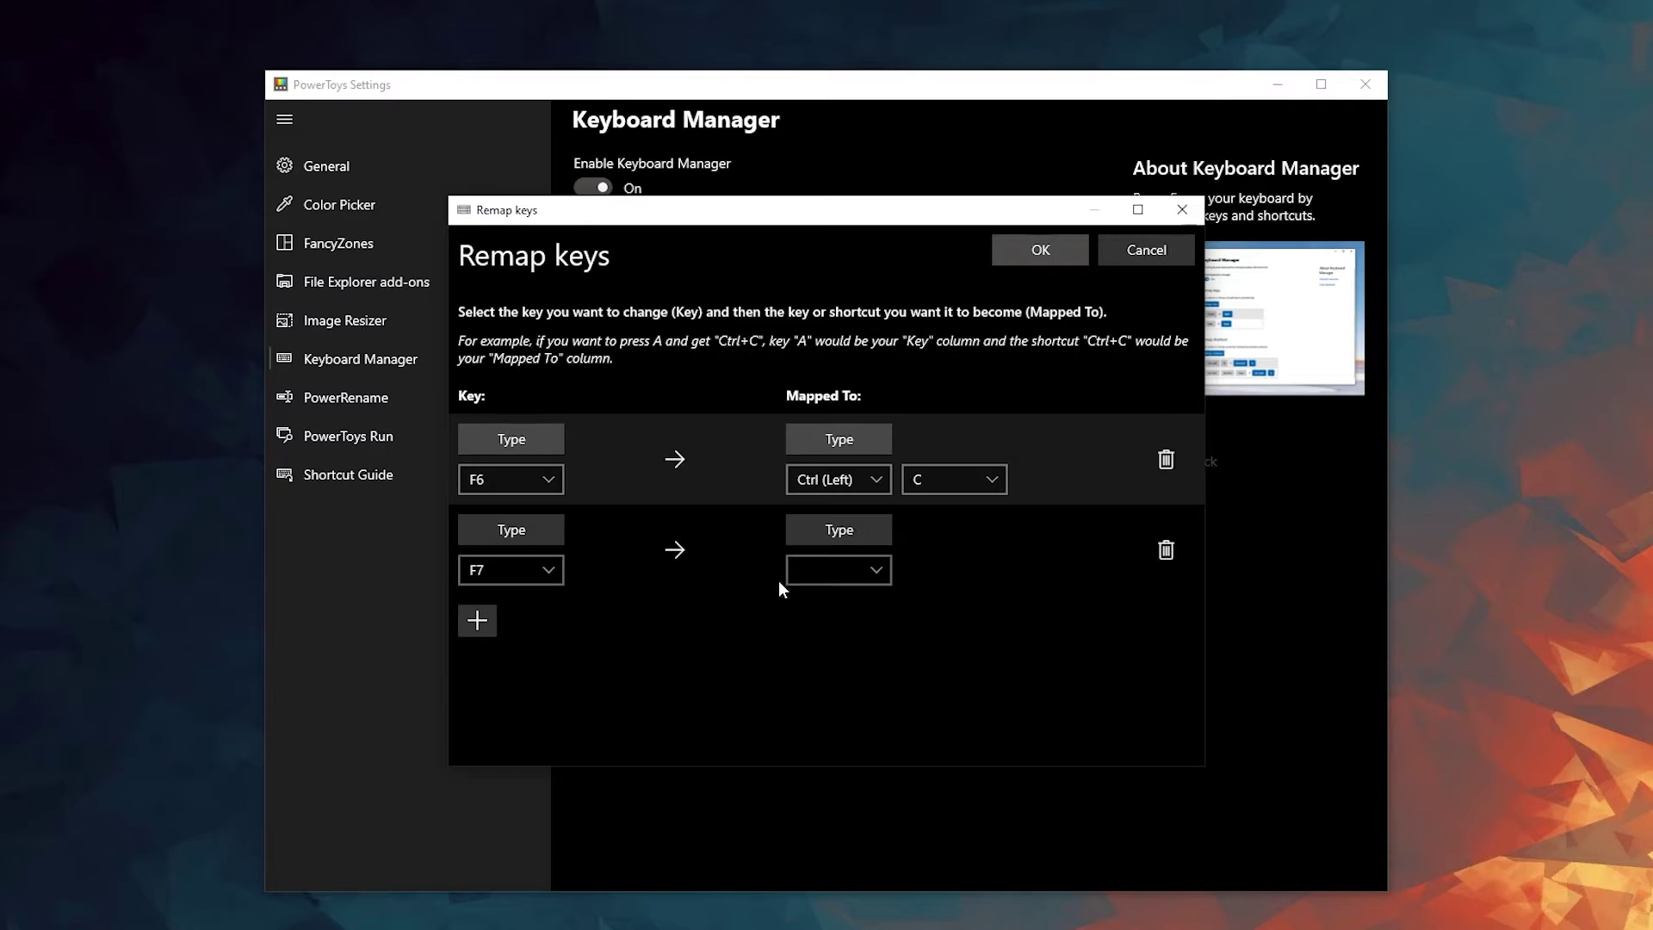
{"action": "left_click", "coordinate": [844, 525]}
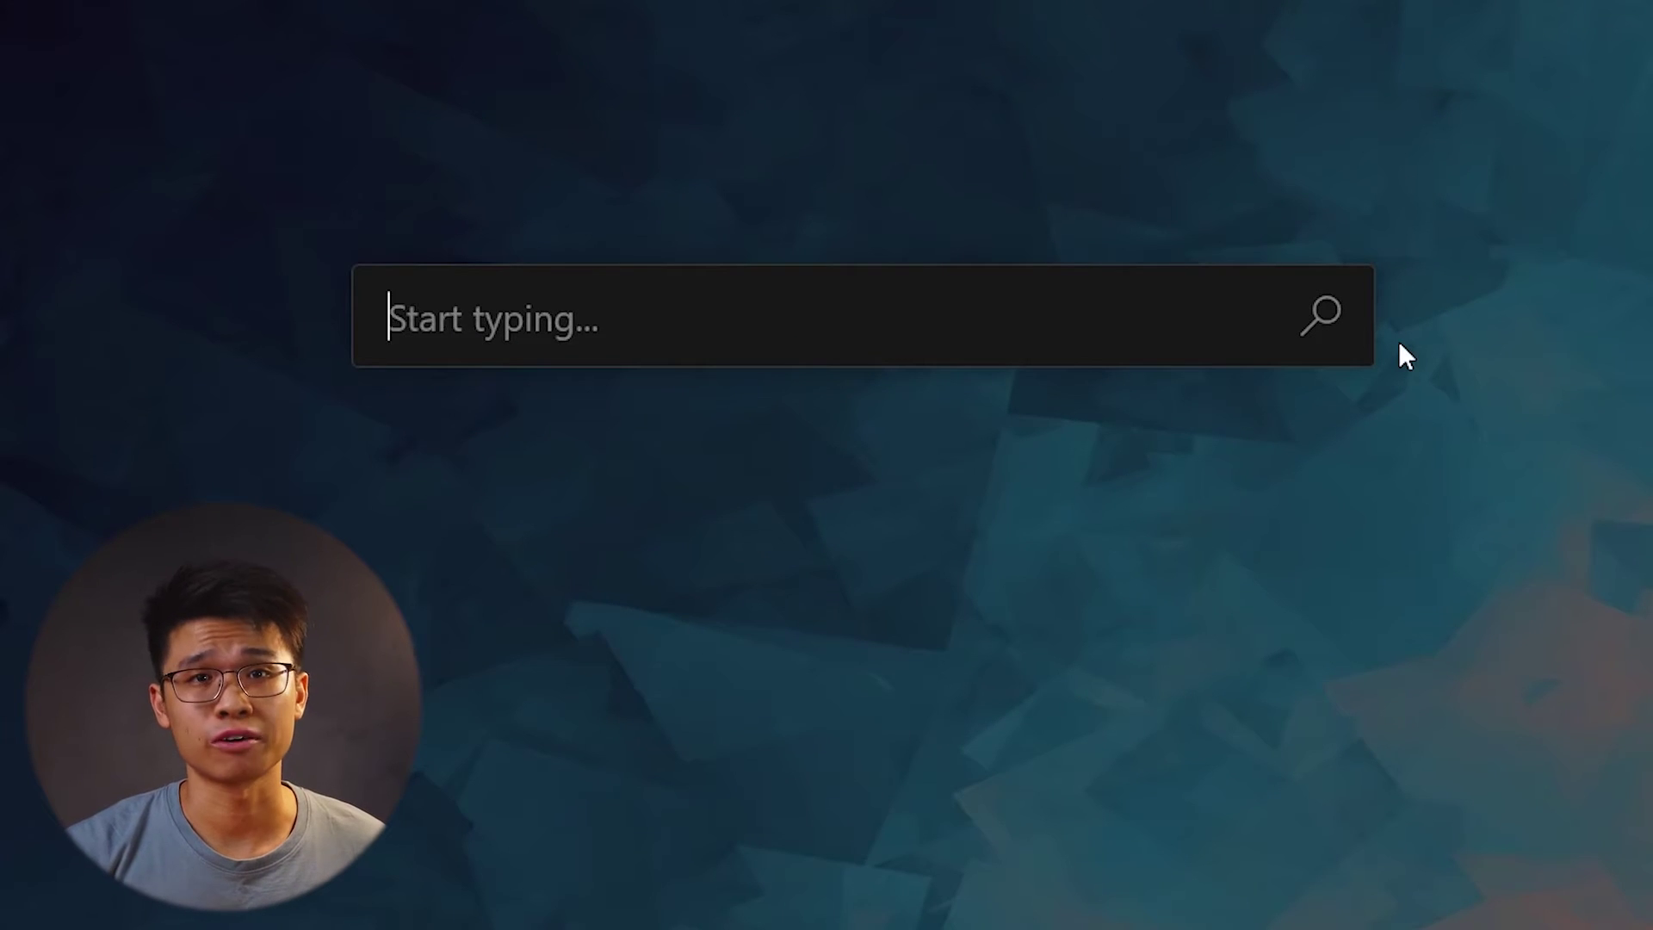
Step: Launch Spotify through PowerToys Run with Alt+Space and the search spotify
{"action": "type", "text": "rg"}
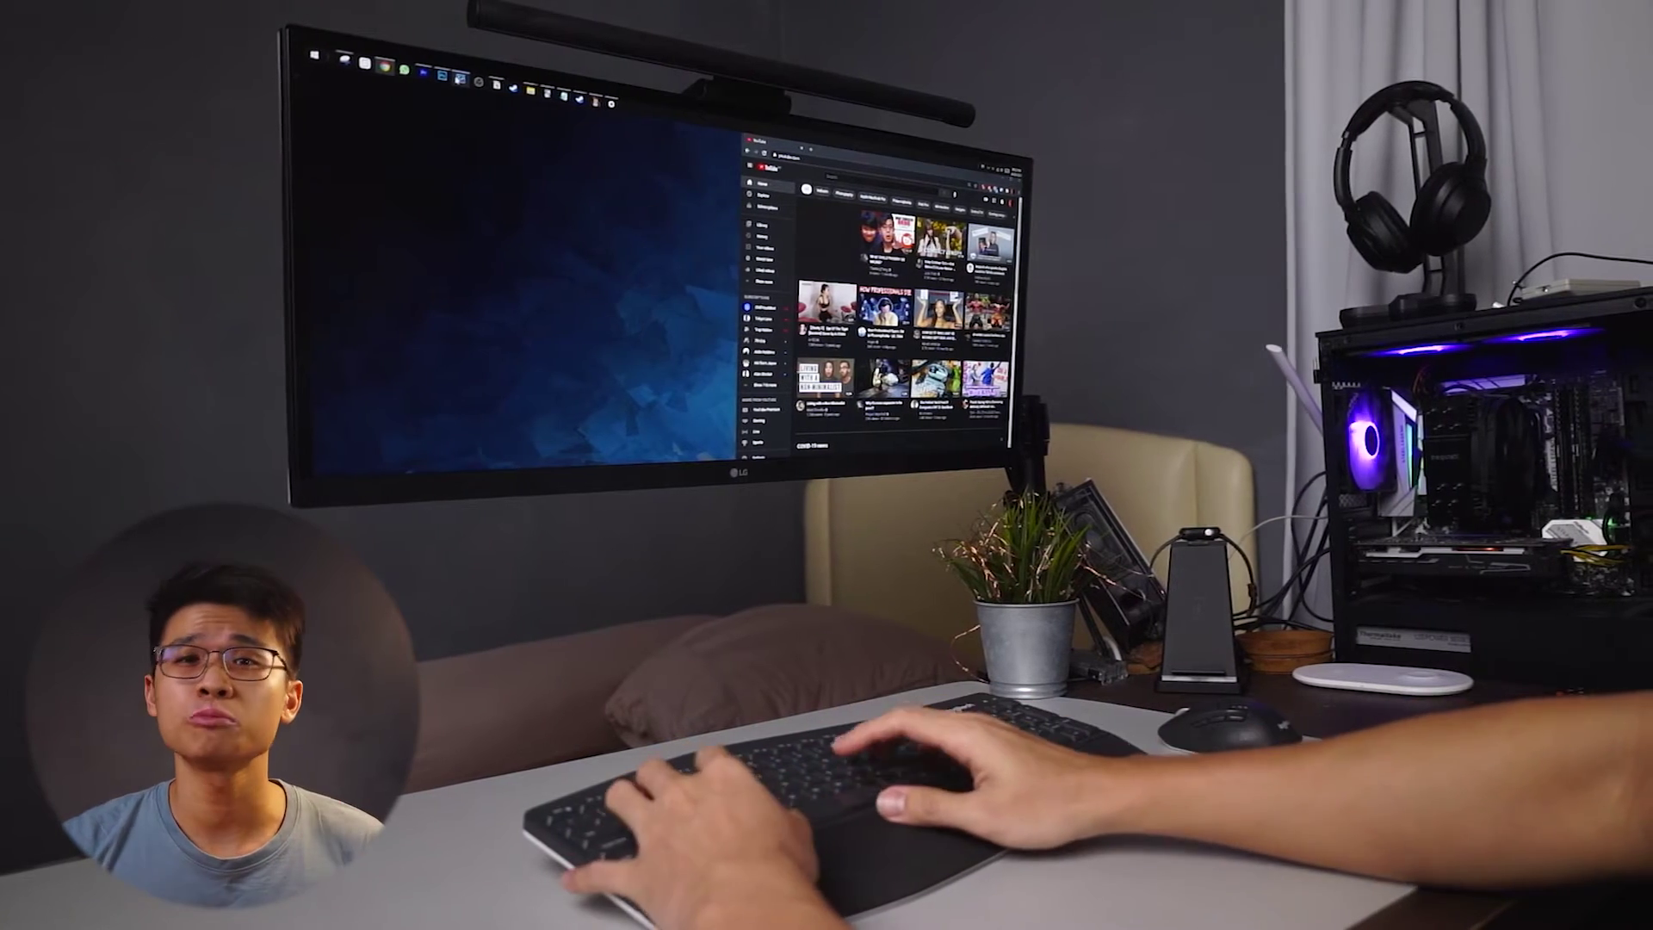
{"action": "key", "text": "alt+space"}
{"action": "type", "text": "spotify"}
{"action": "key", "text": "Return"}
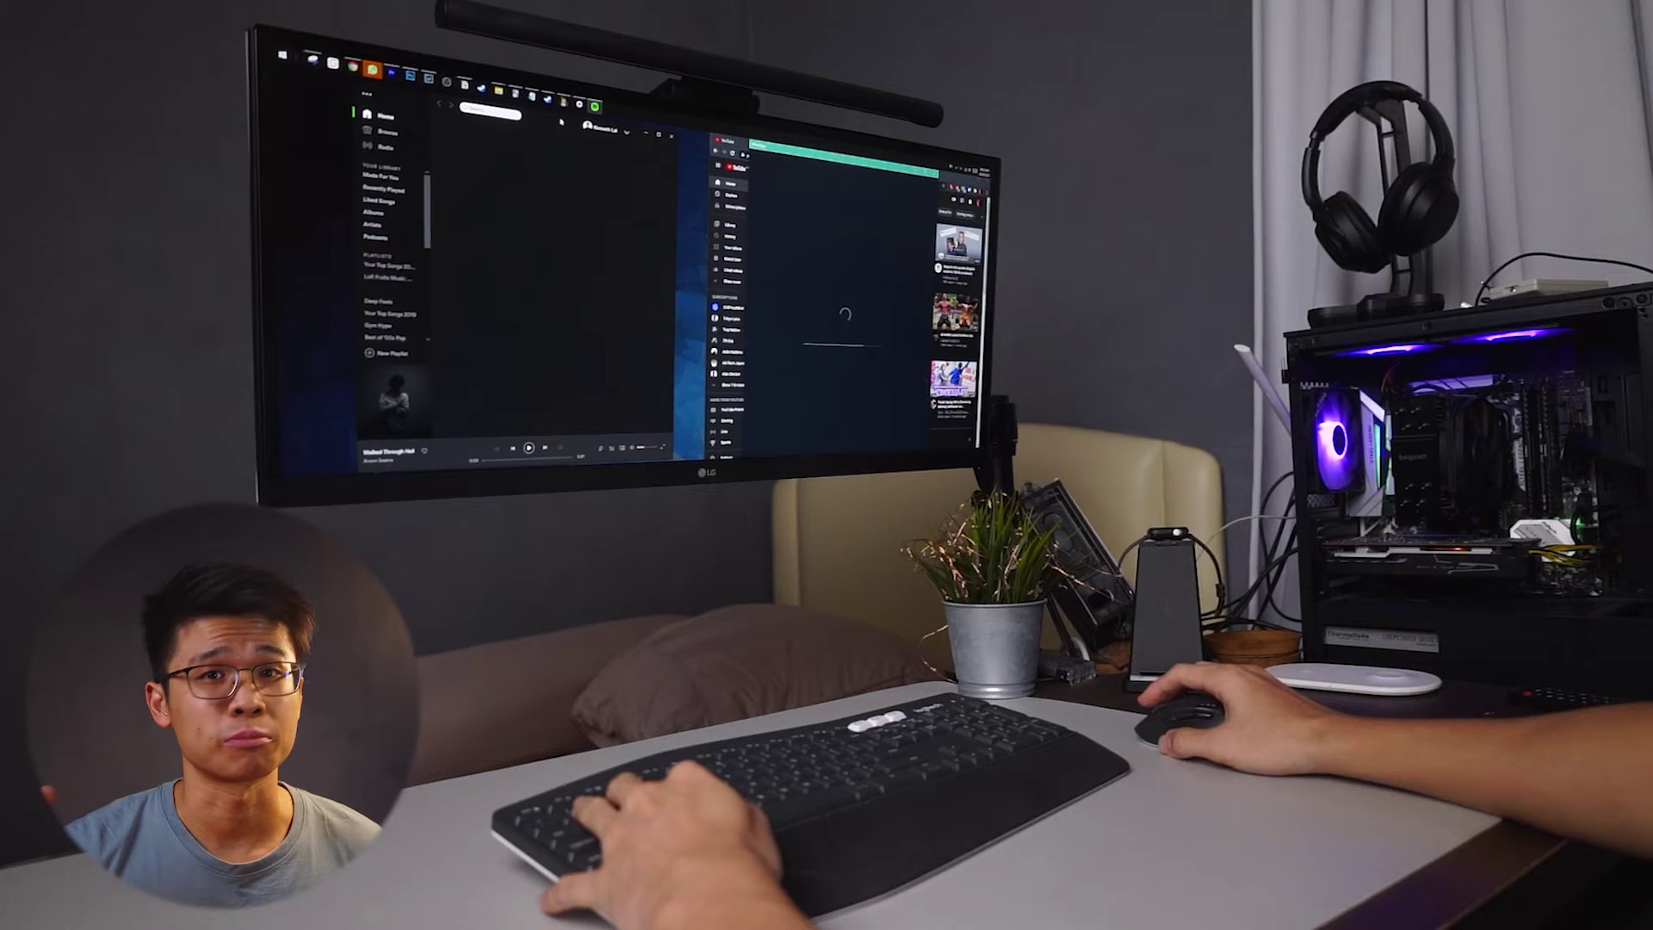
Step: Search the Start menu for spo, chro, then krunker
{"action": "key", "text": "super"}
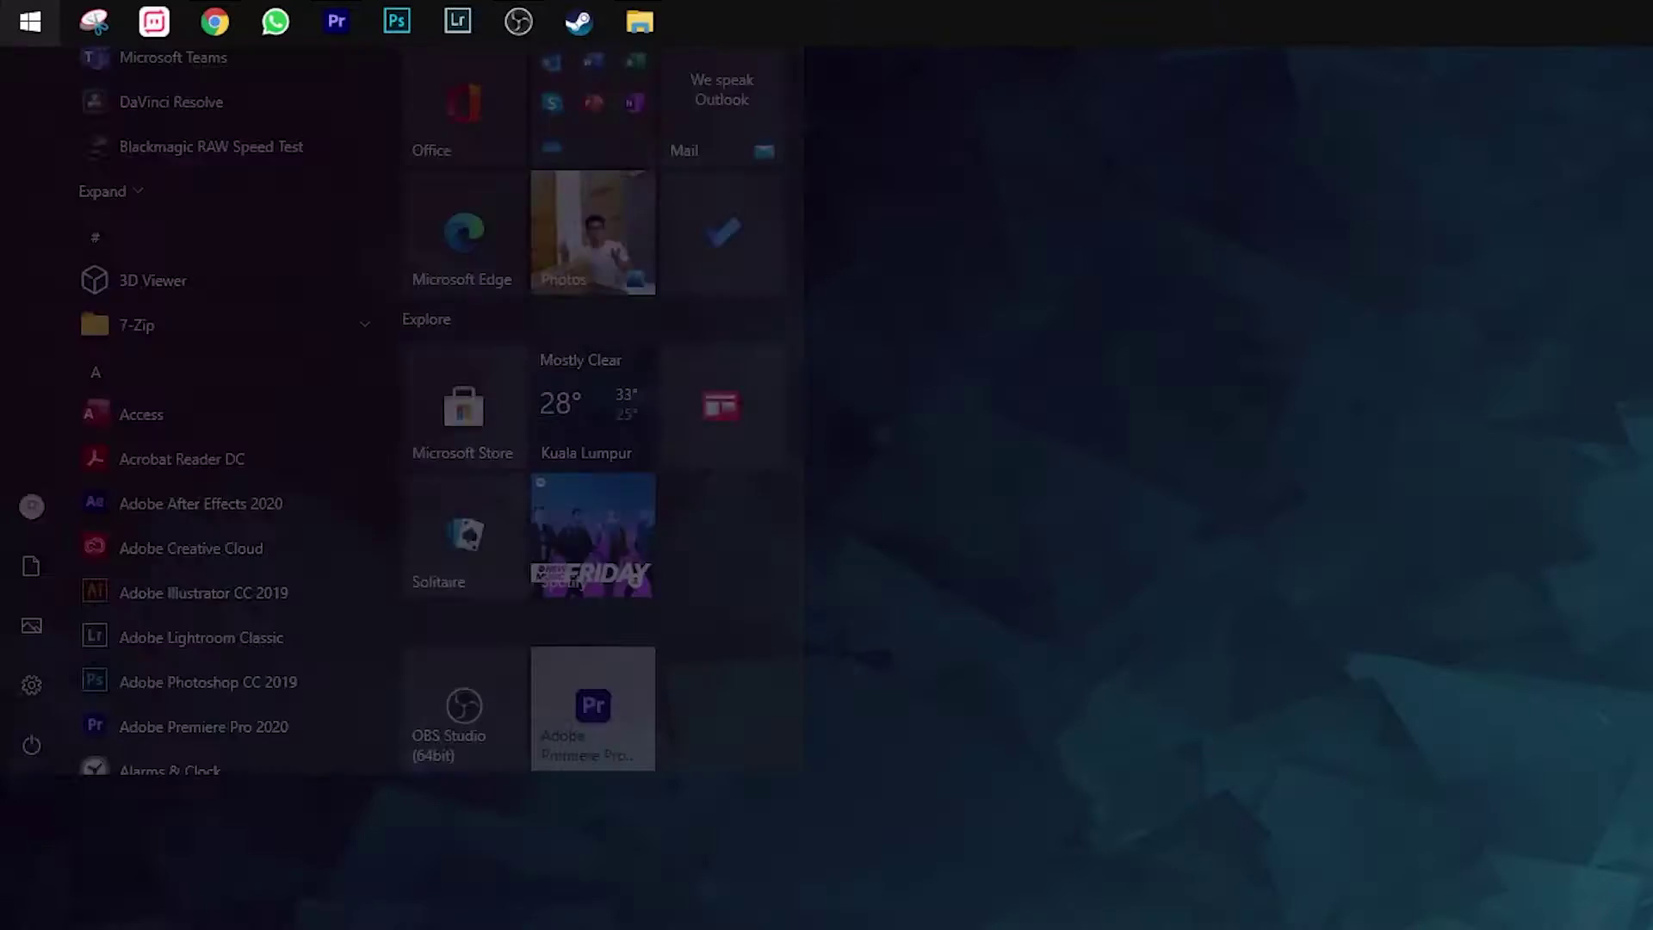
{"action": "type", "text": "spo"}
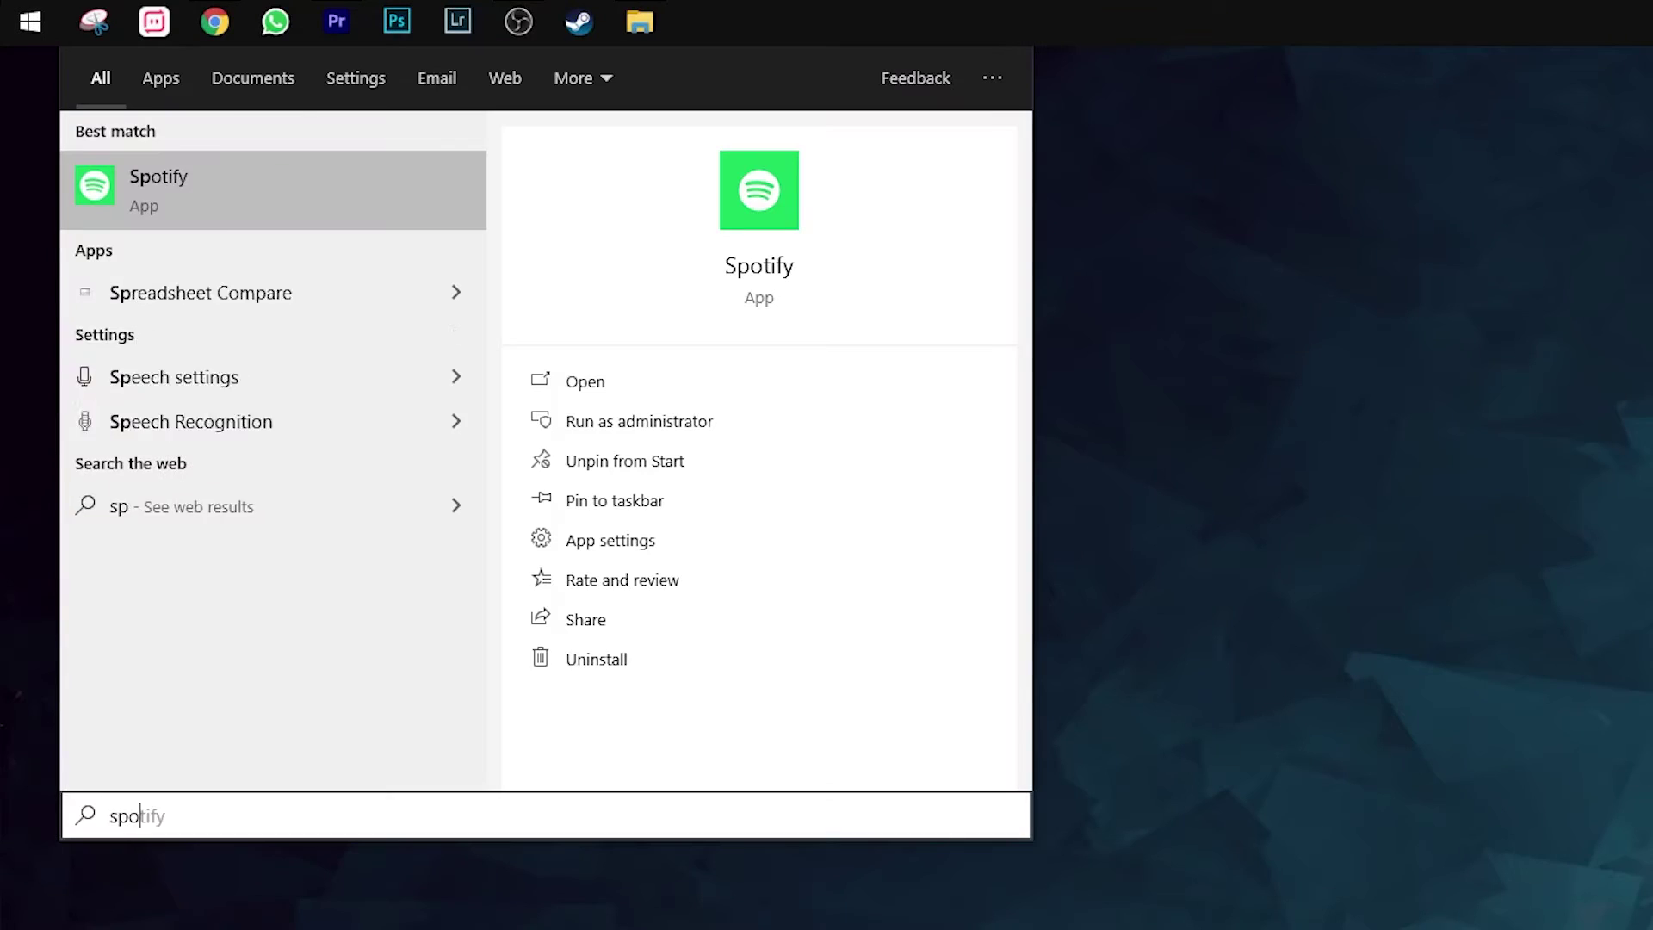
{"action": "type", "text": "ch"}
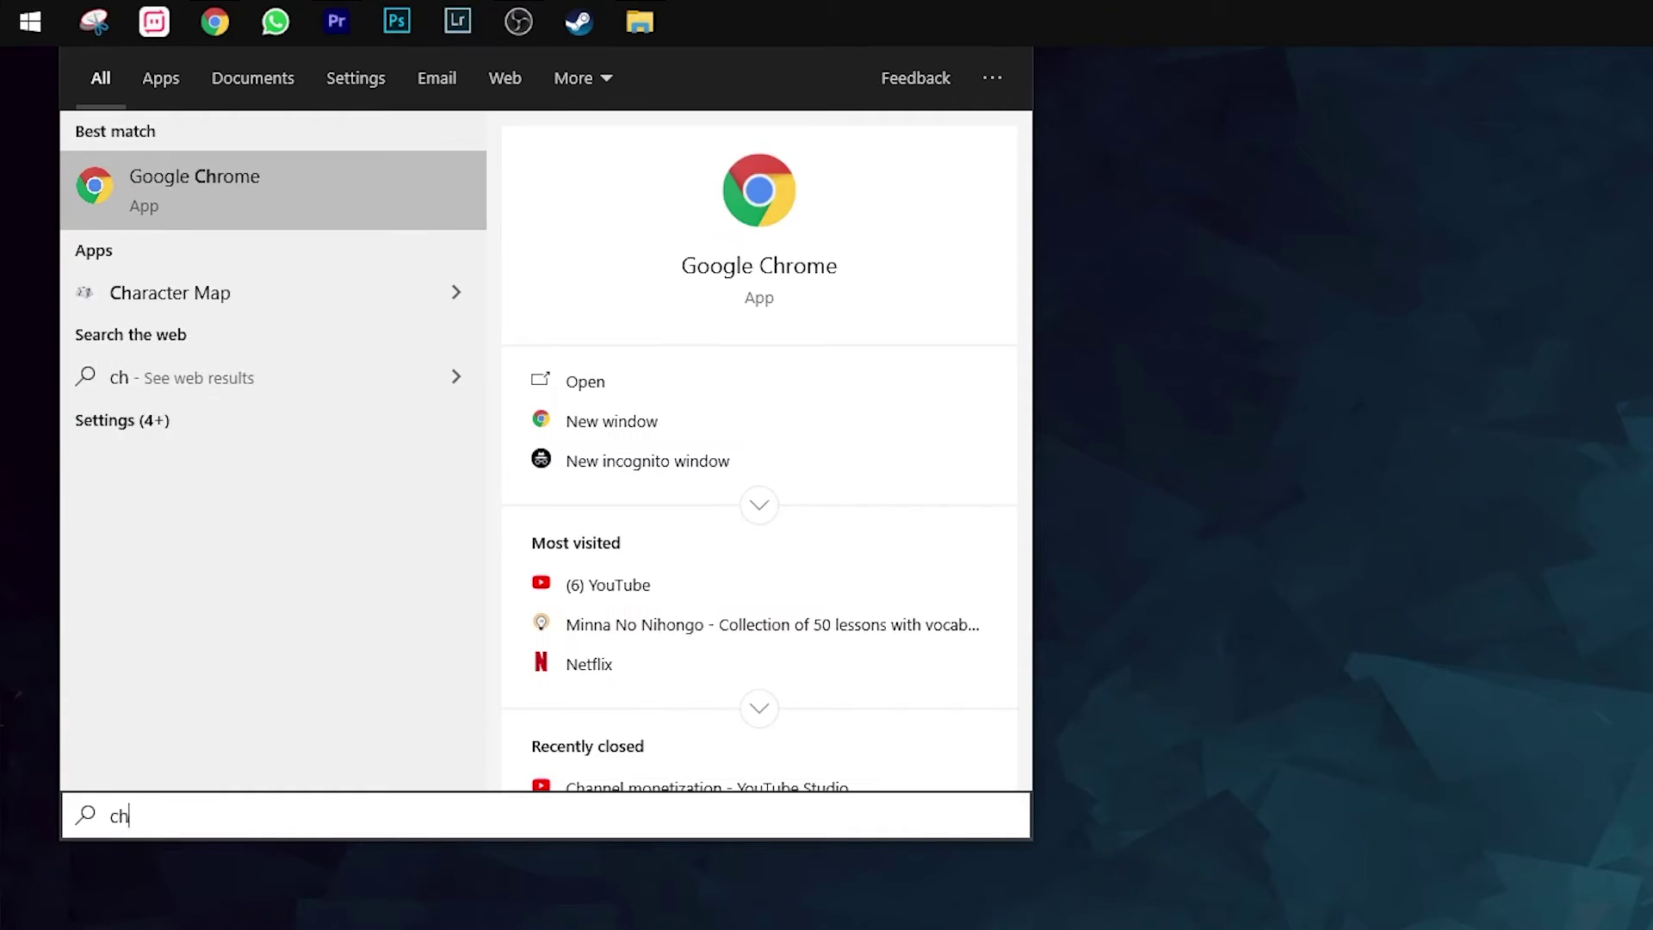
{"action": "type", "text": "ro"}
{"action": "key", "text": "BackSpace"}
{"action": "key", "text": "BackSpace"}
{"action": "key", "text": "BackSpace"}
{"action": "key", "text": "BackSpace"}
{"action": "type", "text": "krunker"}
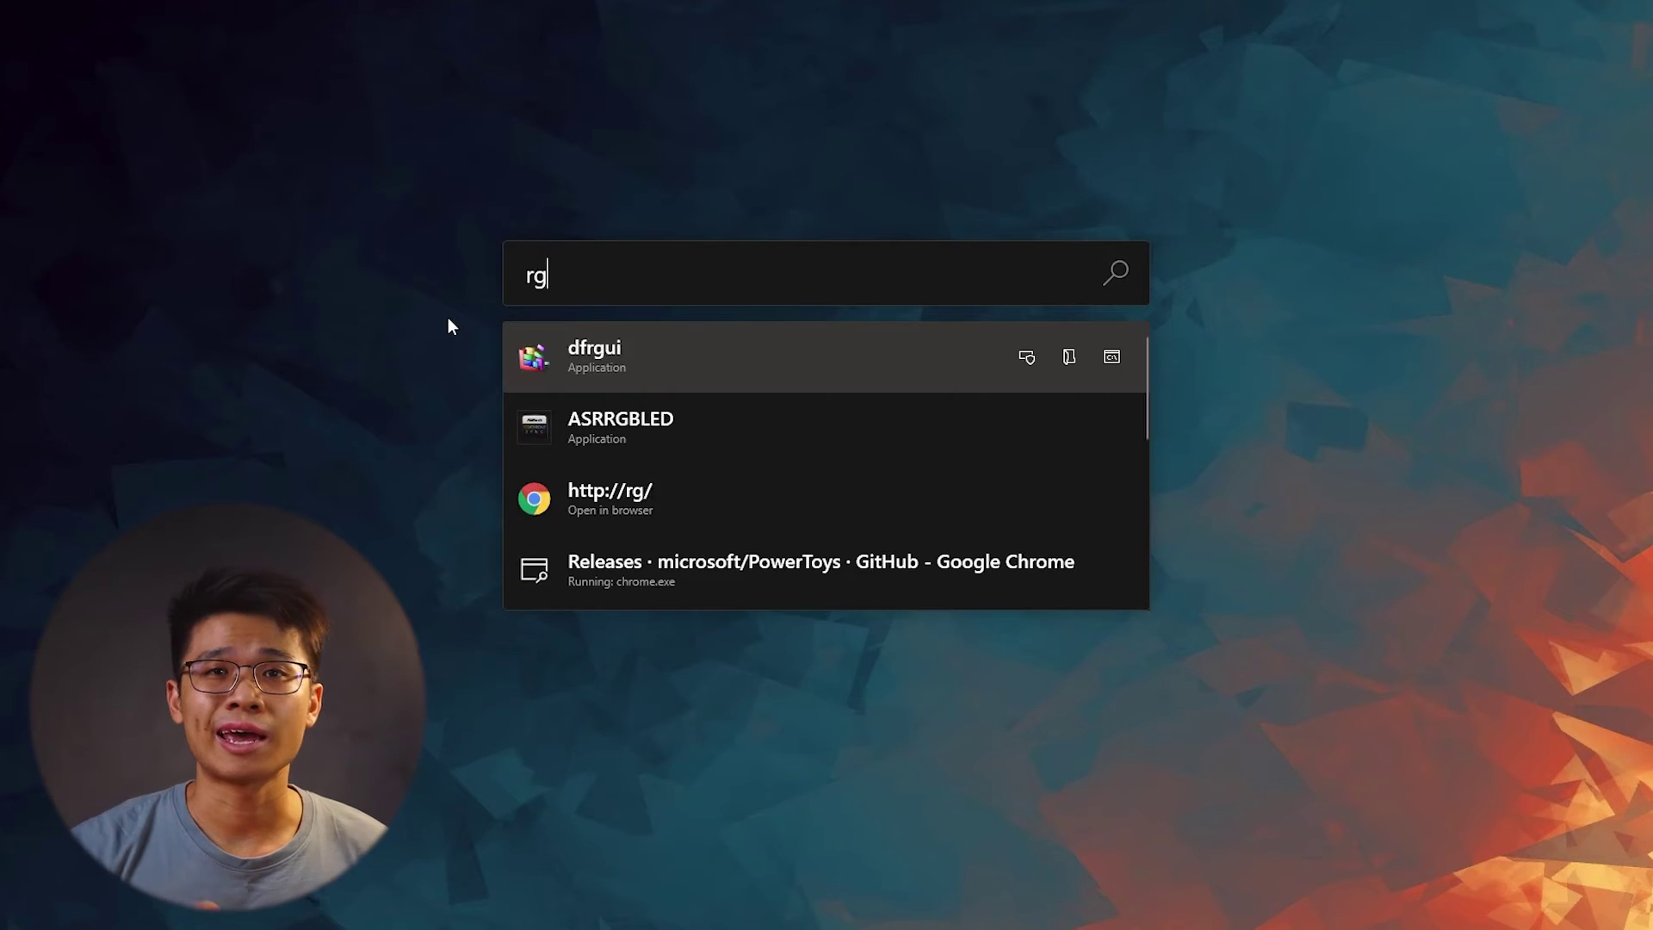
Step: Search rgbled in PowerToys Run and launch the ASRRGBLED result
{"action": "type", "text": "bled"}
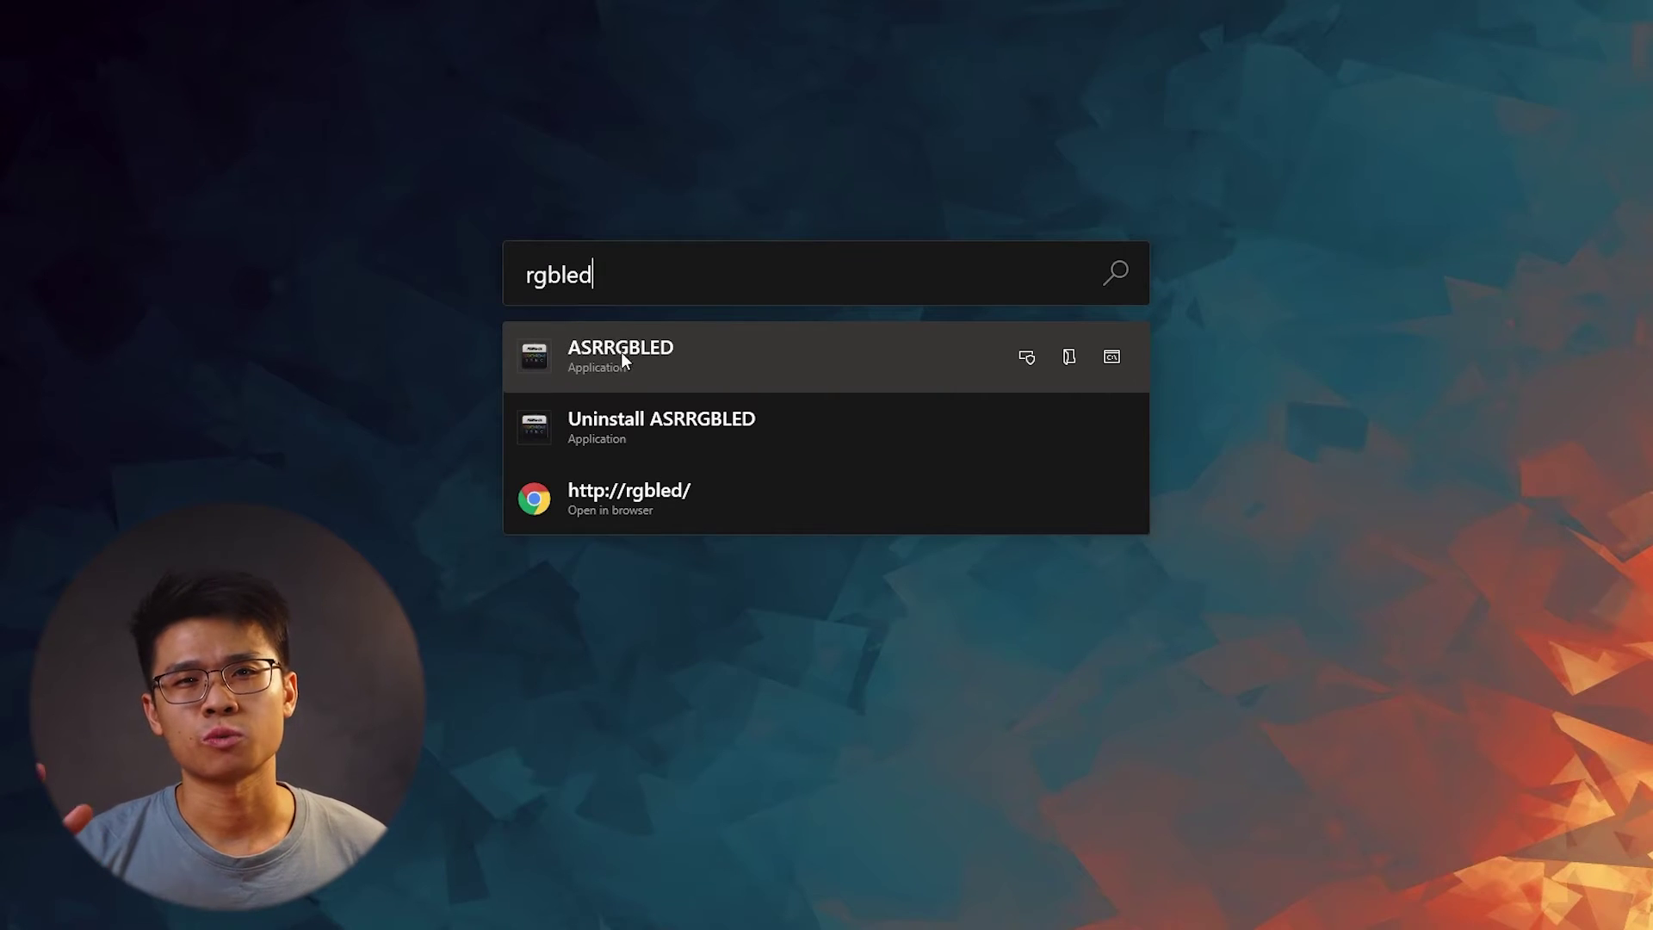
{"action": "left_click", "coordinate": [644, 352]}
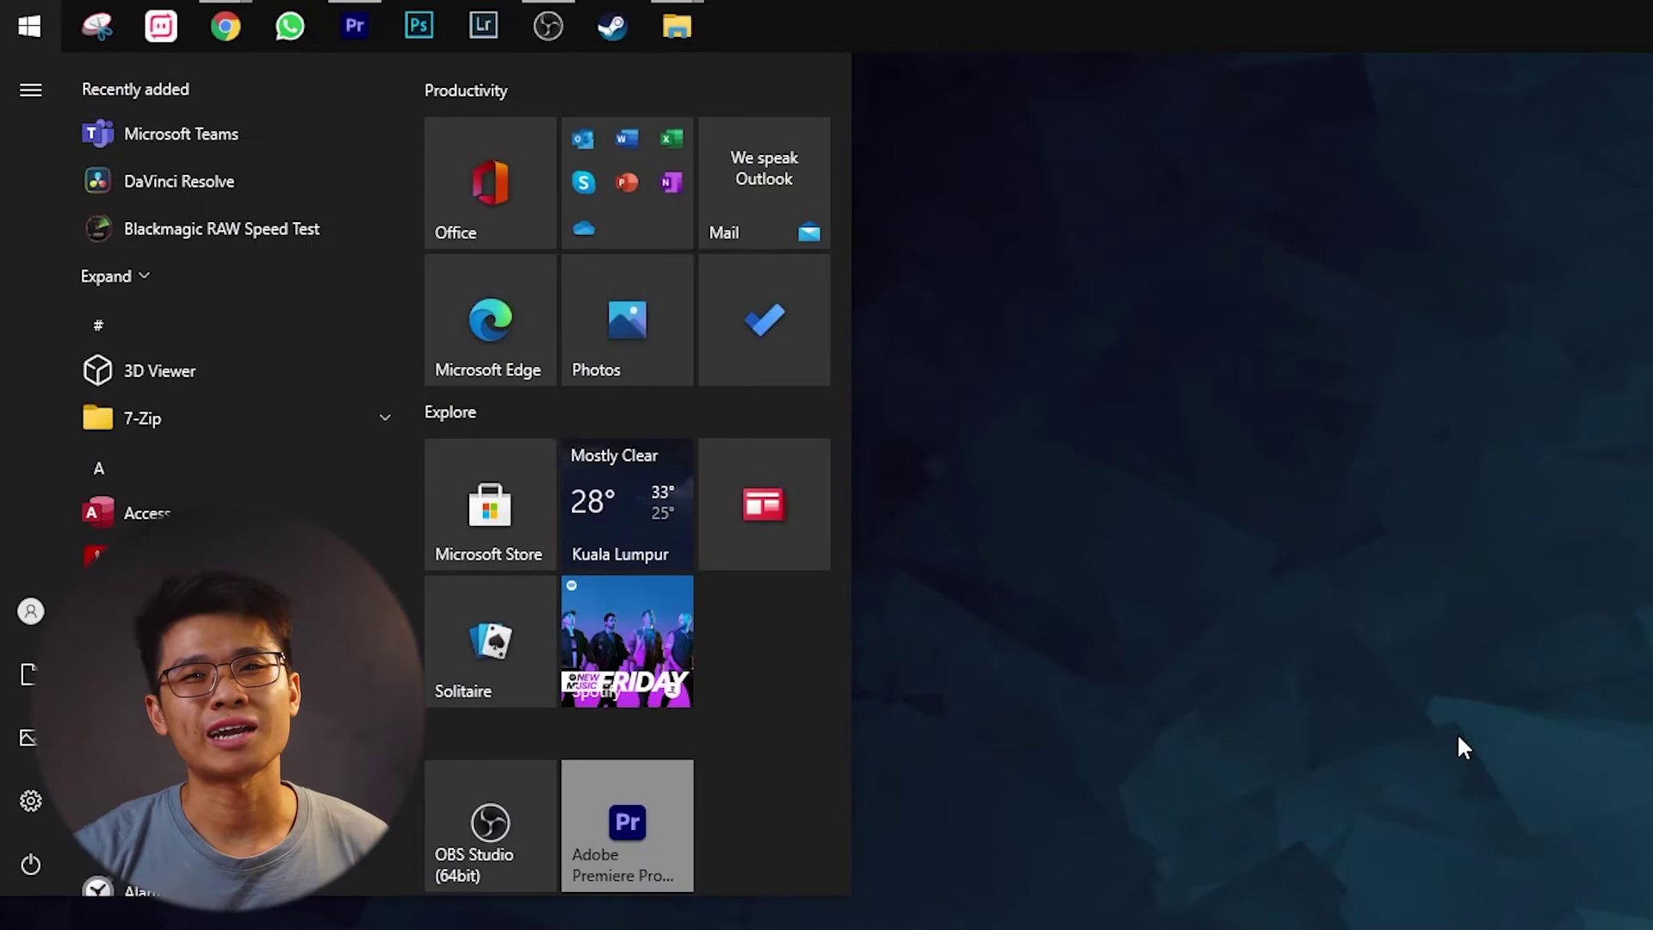
{"action": "type", "text": "rgbled"}
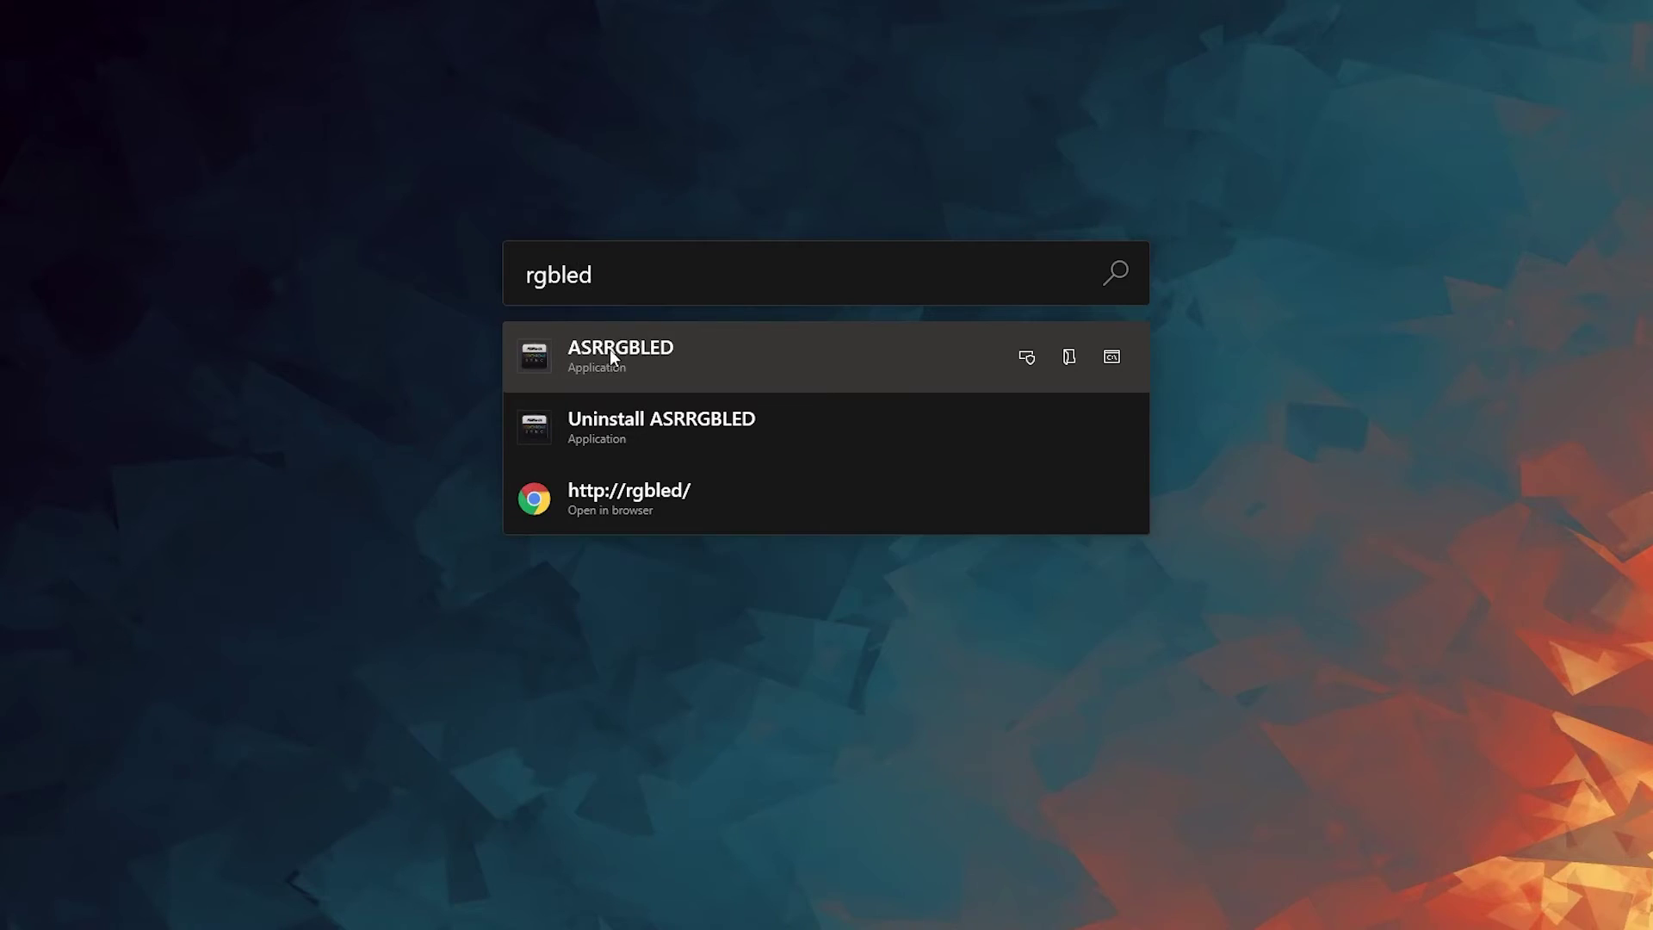
Step: Launch ASRRGBLED, list the IOCover LED zones, then search rgbled in the Start menu
{"action": "key", "text": "Return"}
{"action": "left_click", "coordinate": [650, 555]}
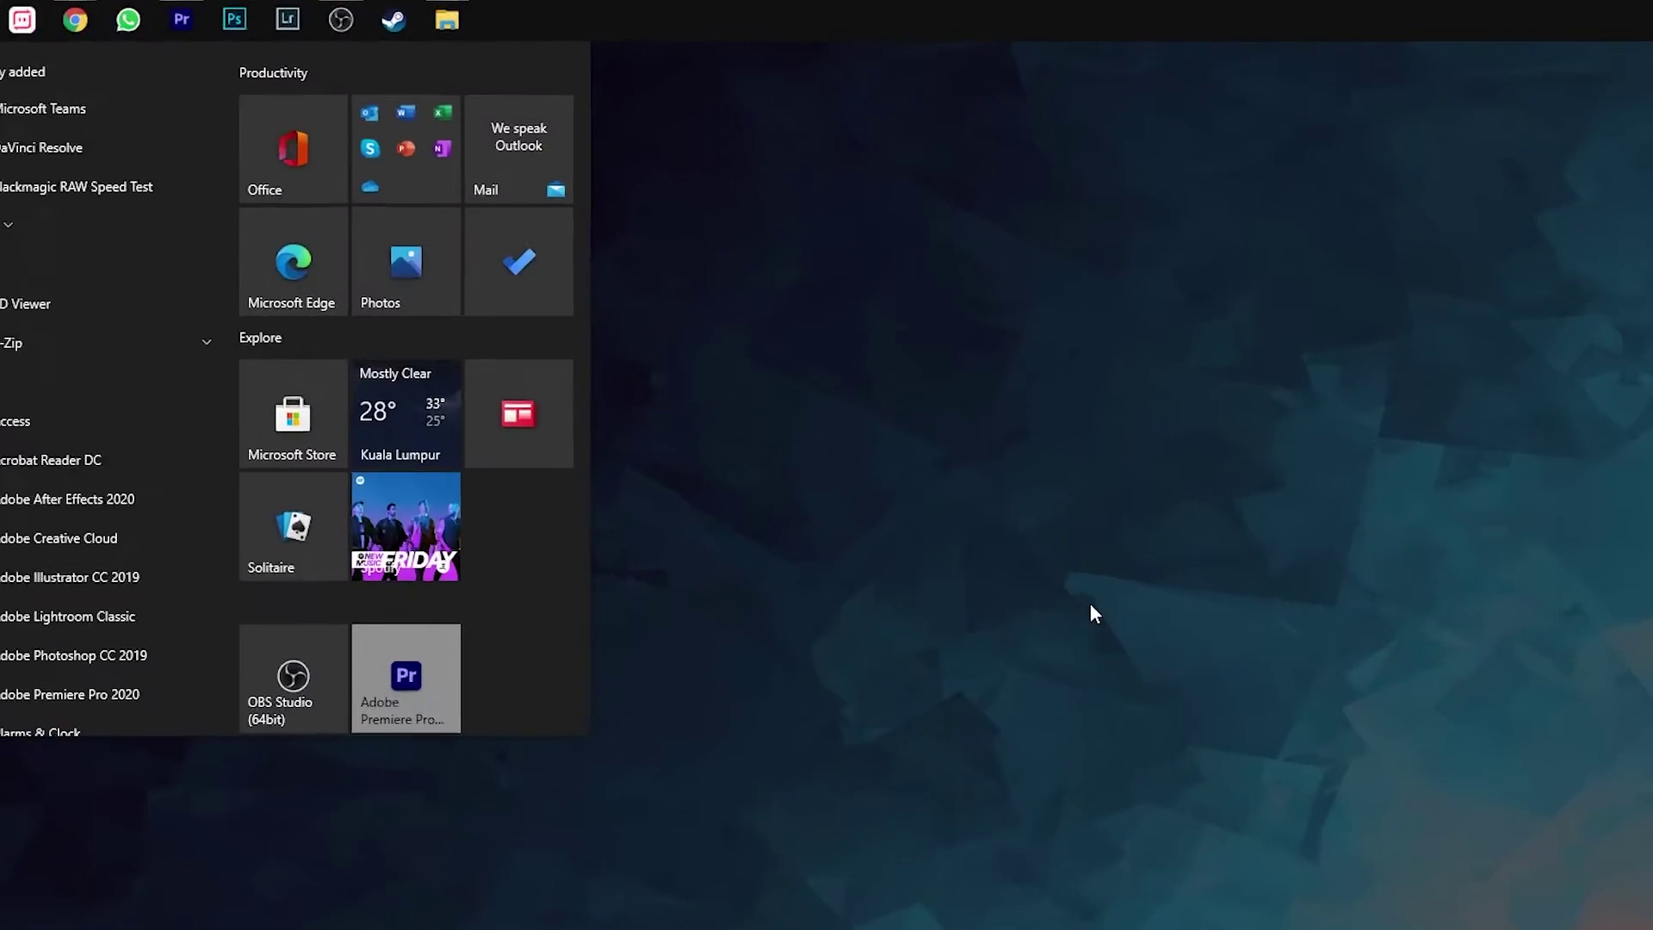
{"action": "type", "text": "rgbled"}
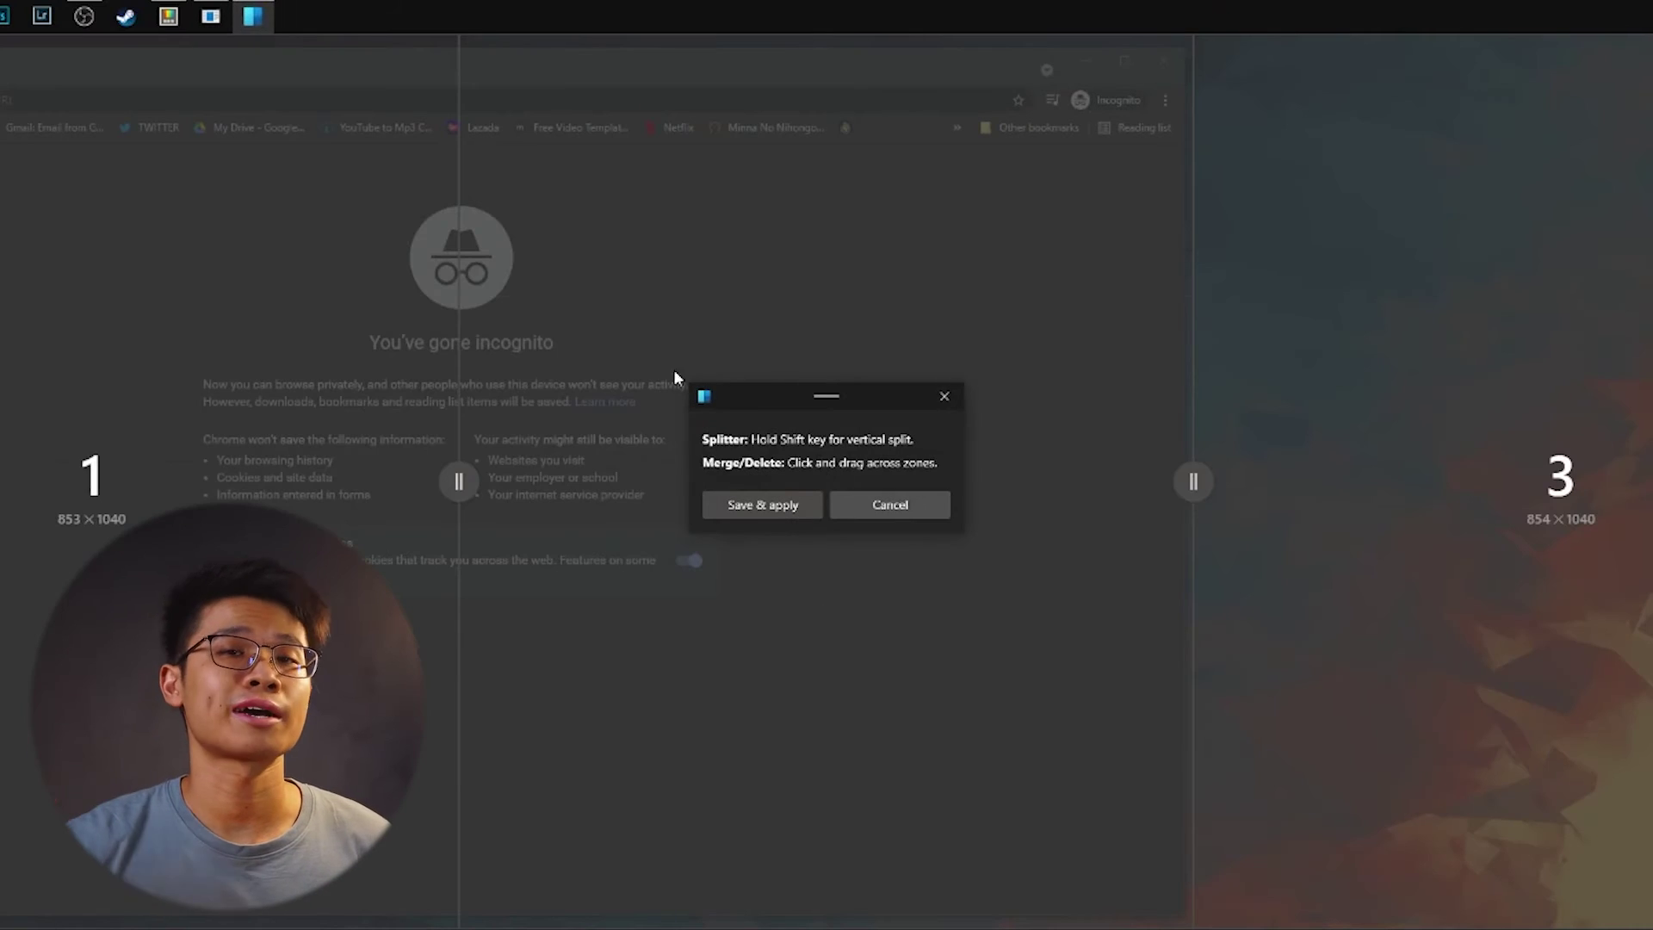
Step: Split the middle zone into a 853×214 top zone and 853×826 bottom zone
{"action": "left_click", "coordinate": [701, 215]}
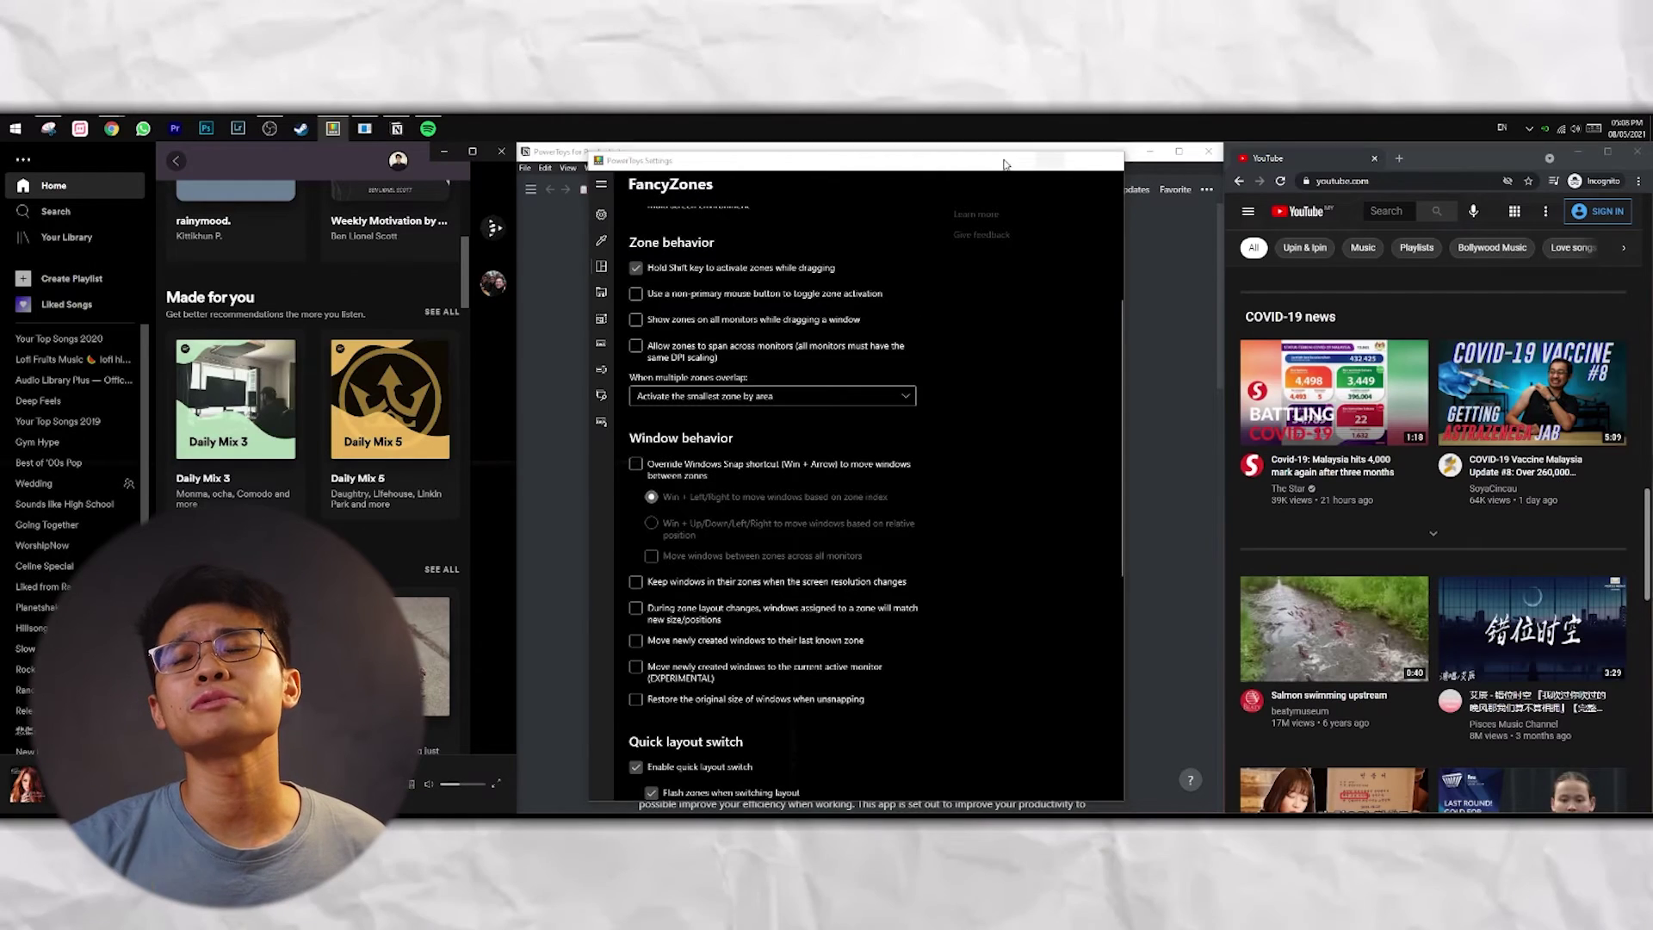
Step: Snap Notion left and PowerToys Settings right, then split the Columns (1) middle and left zones
{"action": "key", "text": "super+Page_Down"}
{"action": "key", "text": "super+Left"}
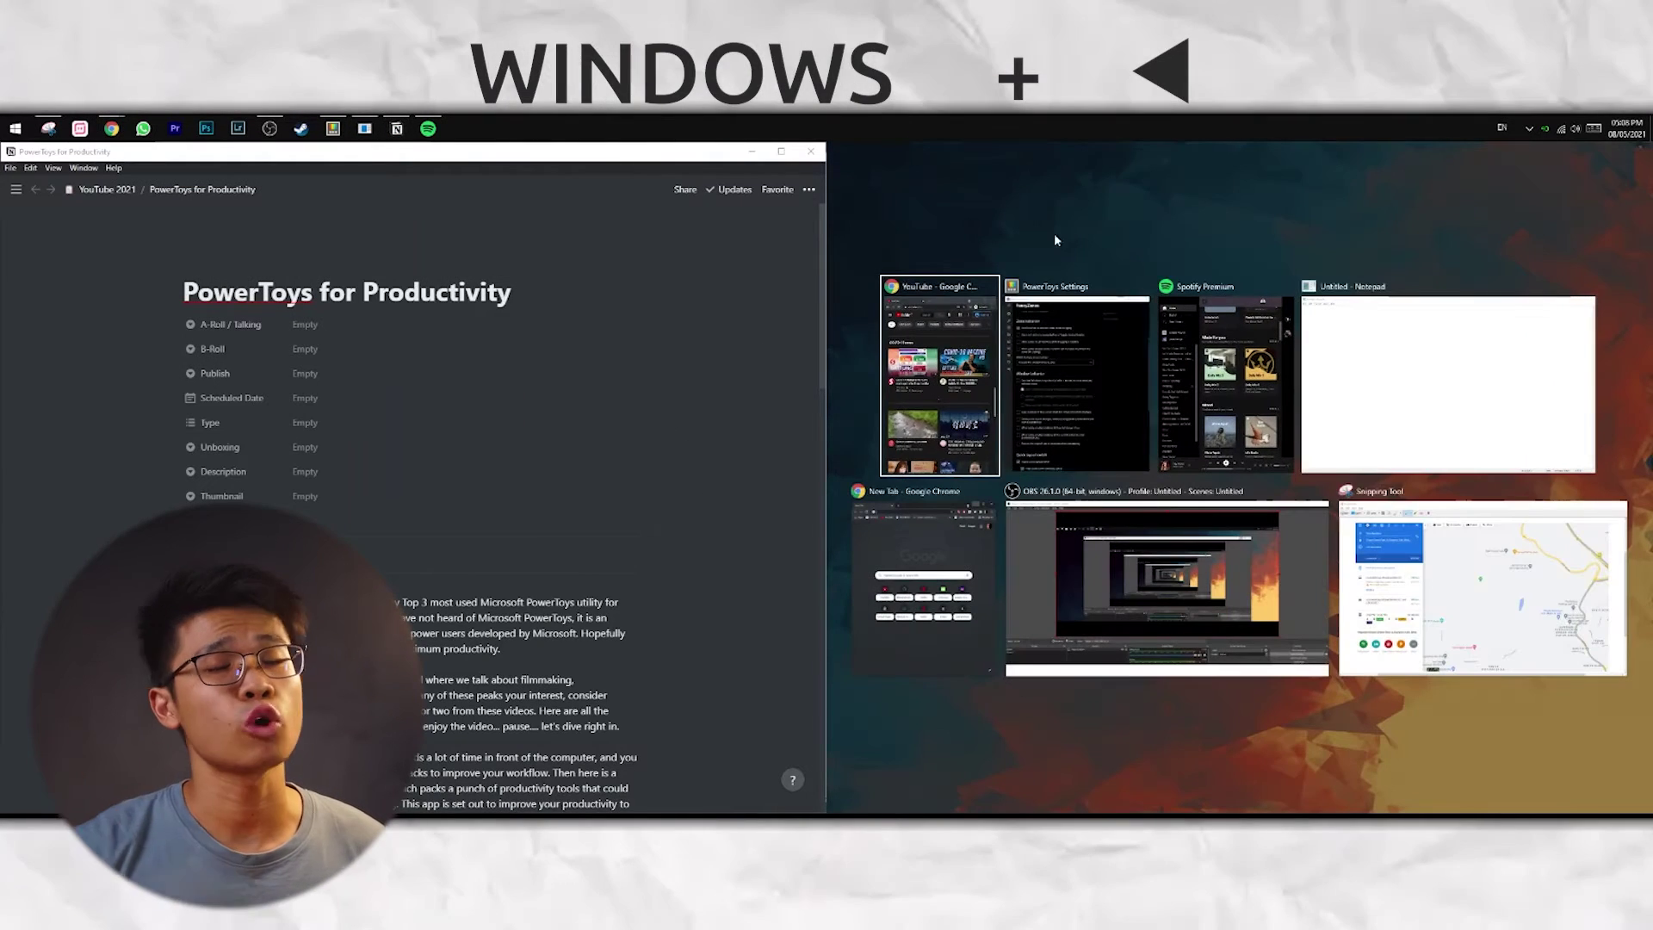
{"action": "left_click", "coordinate": [1070, 367]}
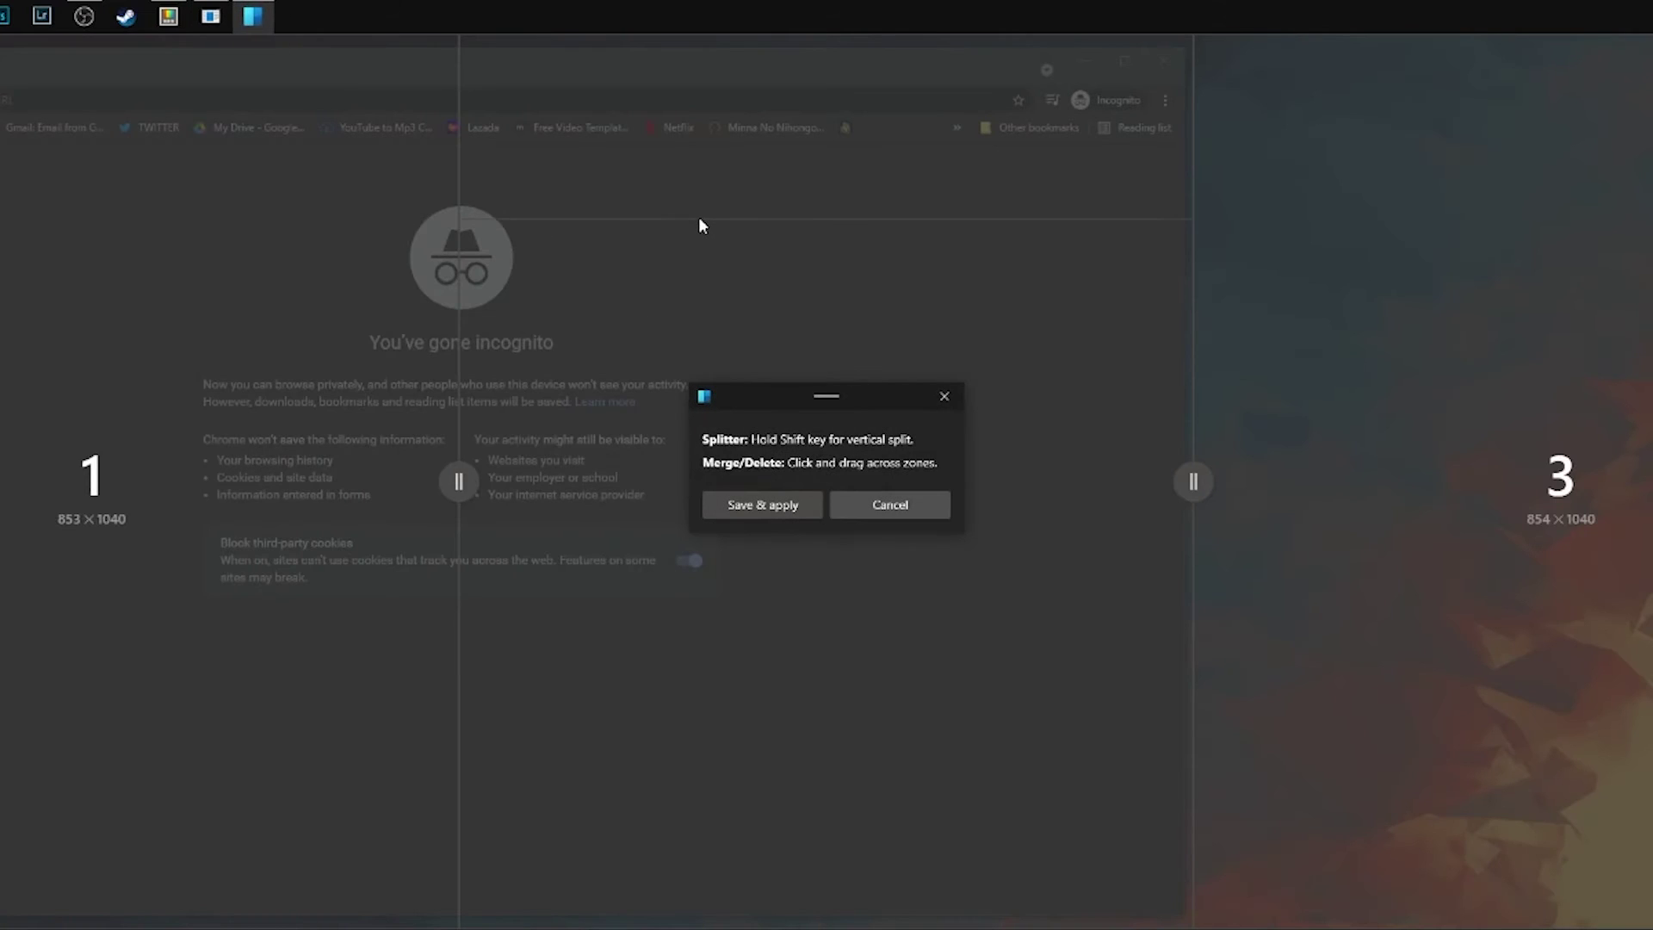
{"action": "left_click", "coordinate": [699, 219]}
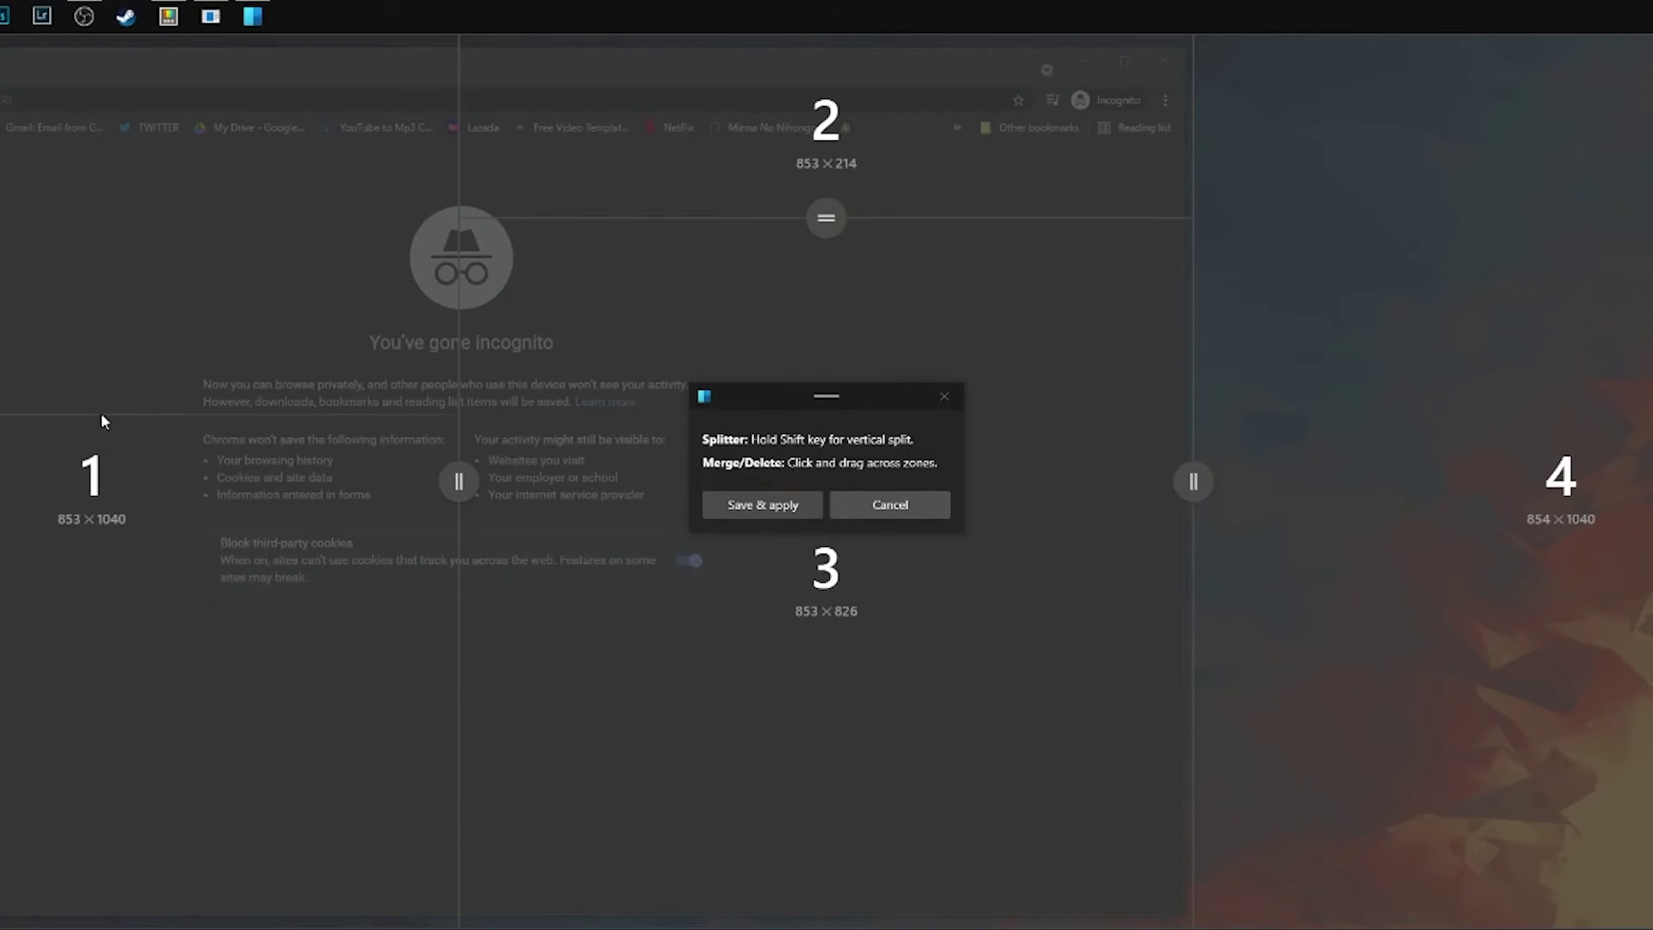
{"action": "left_click", "coordinate": [112, 458]}
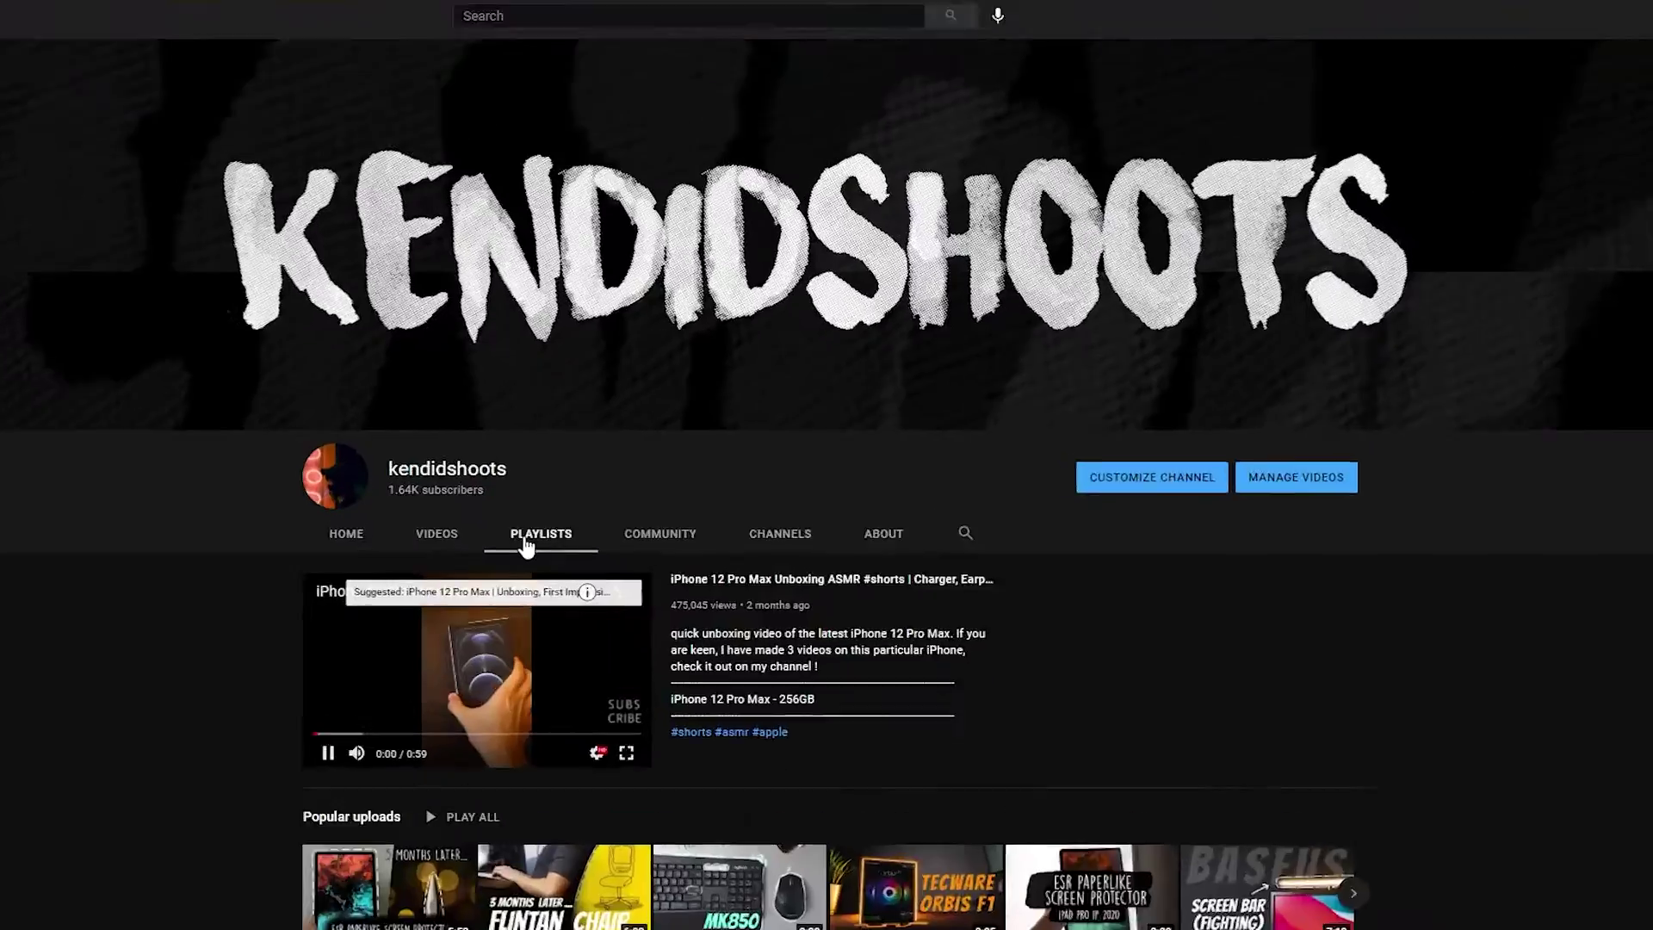
Step: Go to the channel's Playlists and open the full LG29WK600 playlist of five videos
{"action": "left_click", "coordinate": [564, 531]}
{"action": "scroll", "coordinate": [478, 551], "scroll_direction": "down", "scroll_amount": 4}
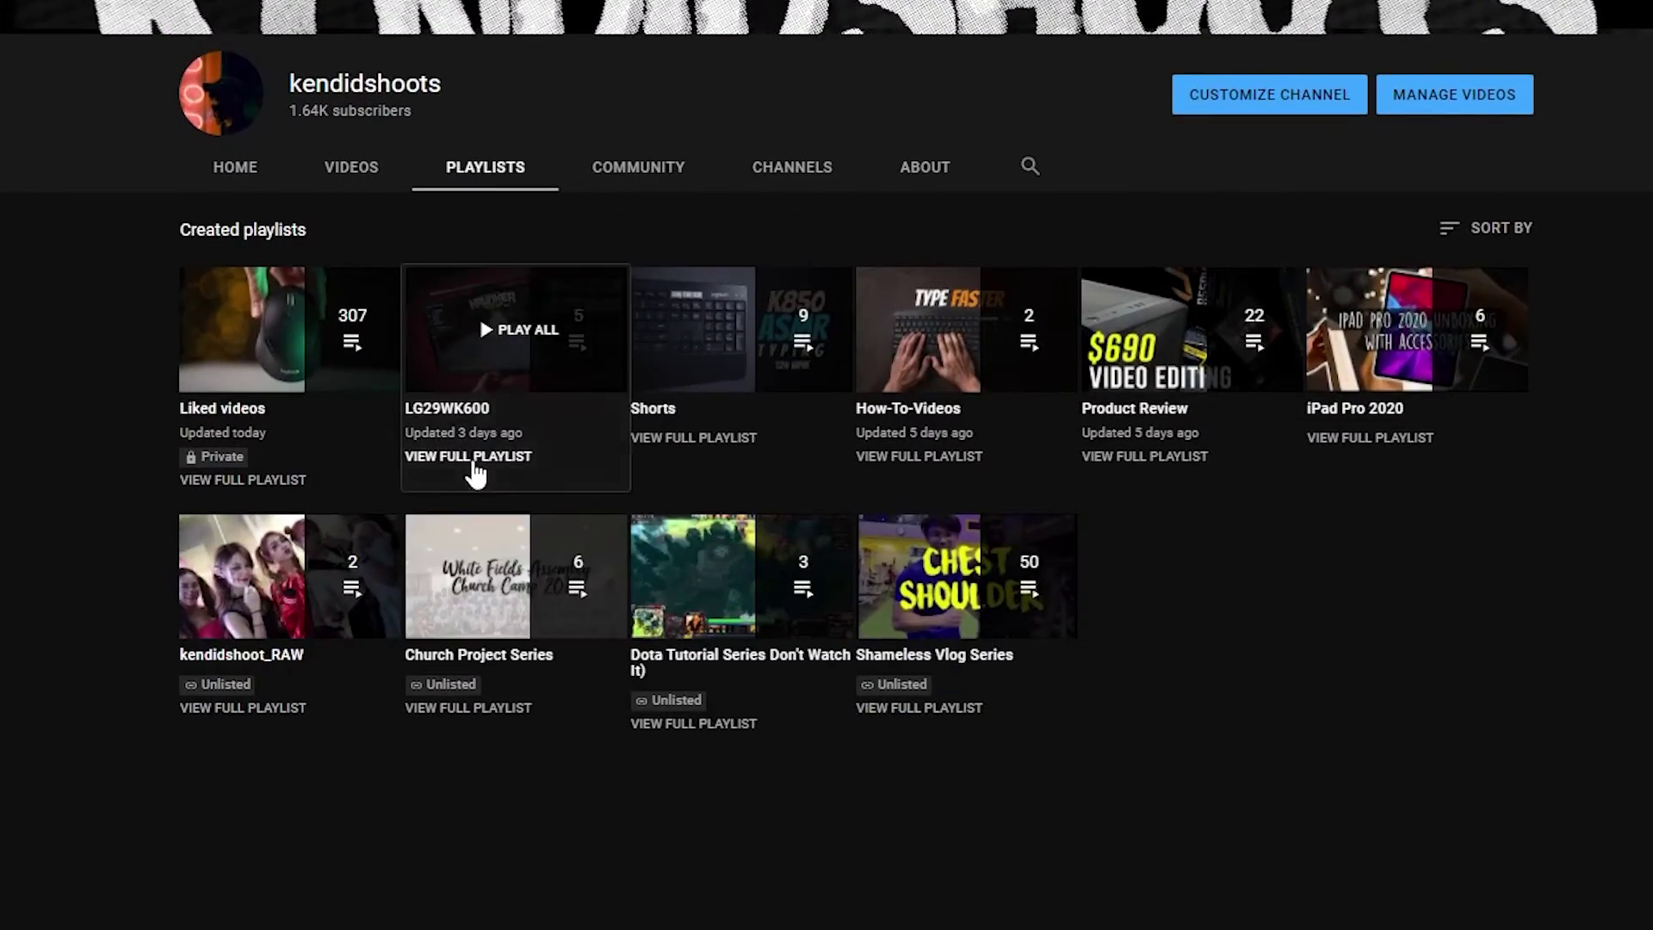
{"action": "left_click", "coordinate": [474, 462]}
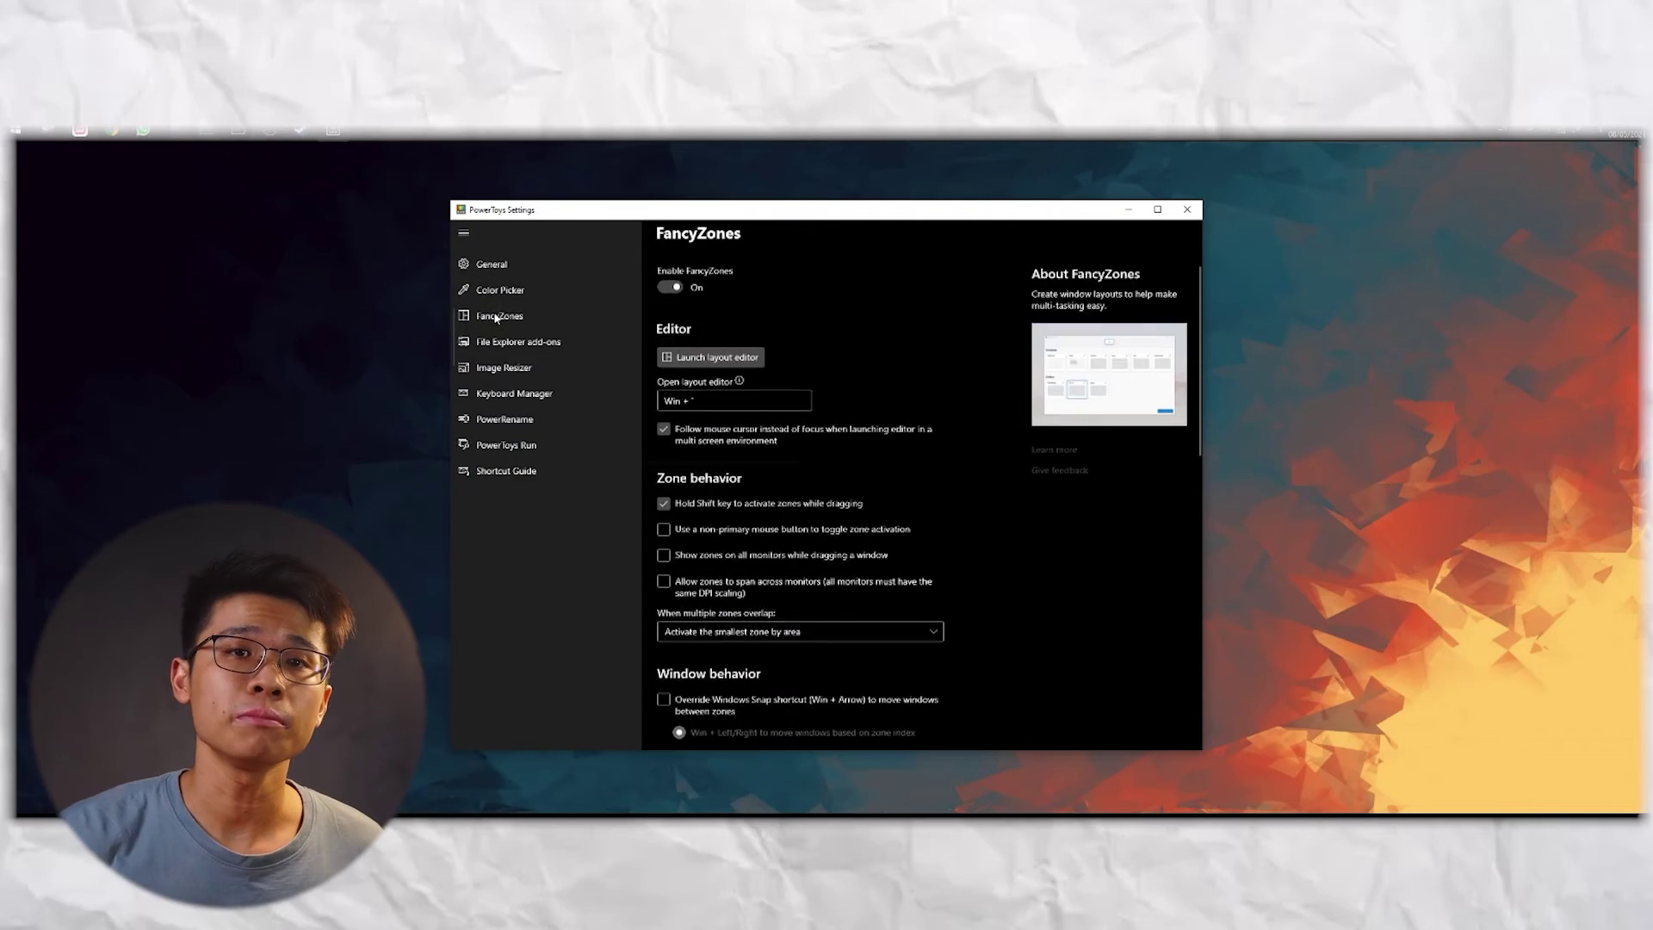
Step: Apply the three-column Columns layout and snap PowerToys Settings into the left zone
{"action": "key", "text": "super+grave"}
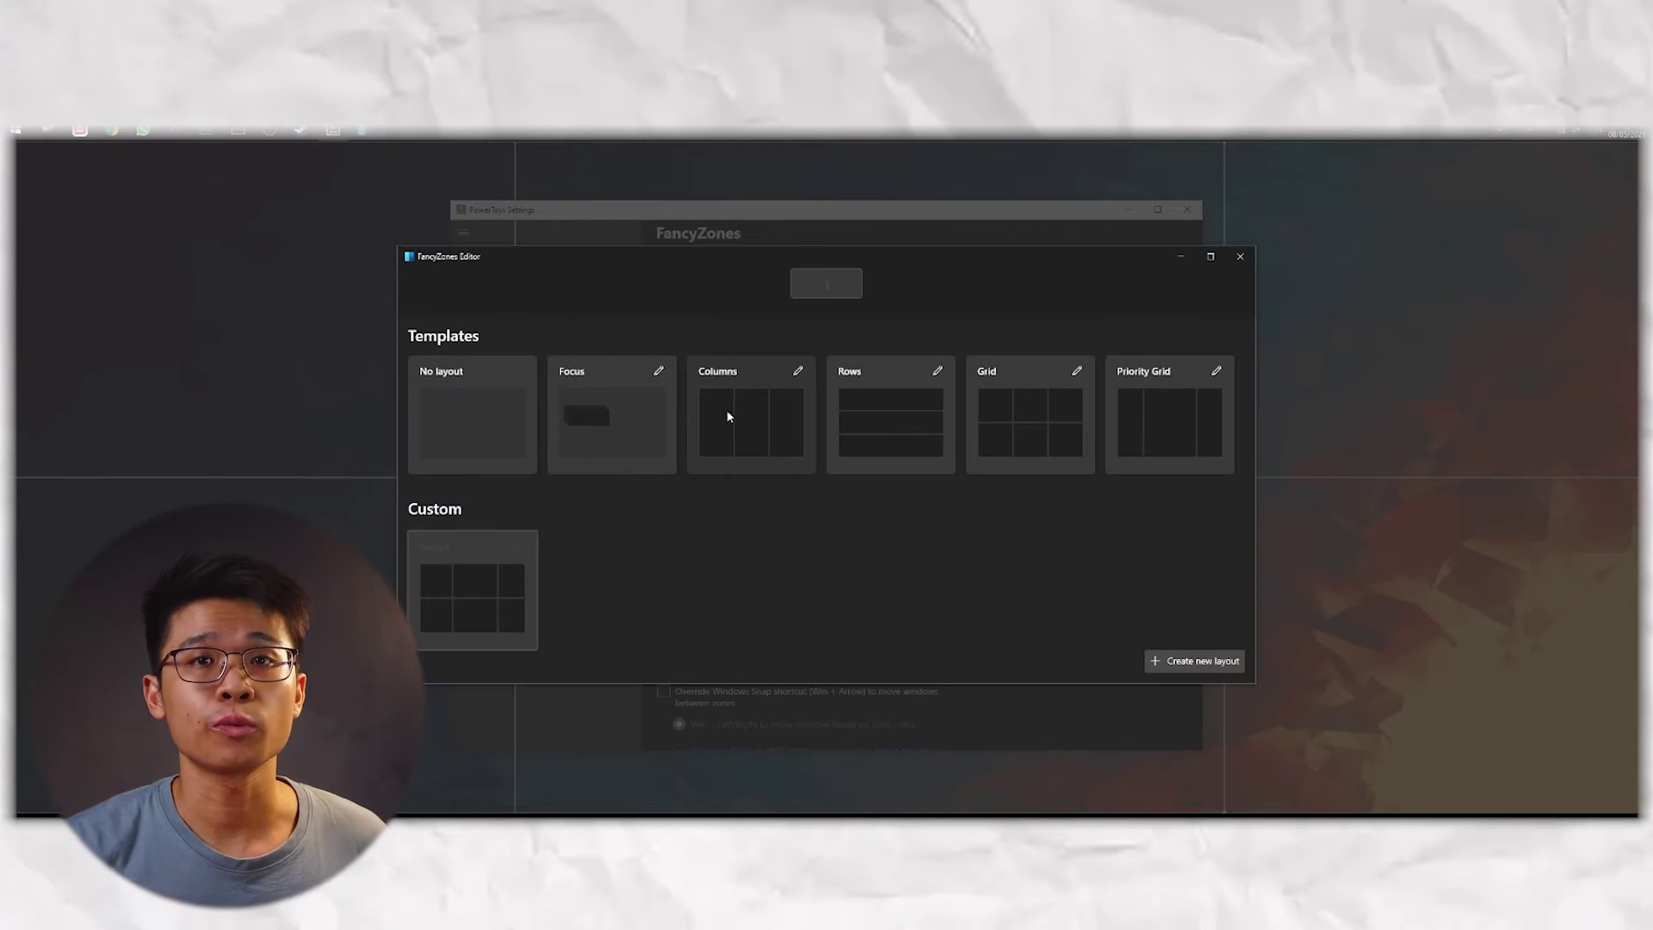
{"action": "left_click", "coordinate": [749, 398]}
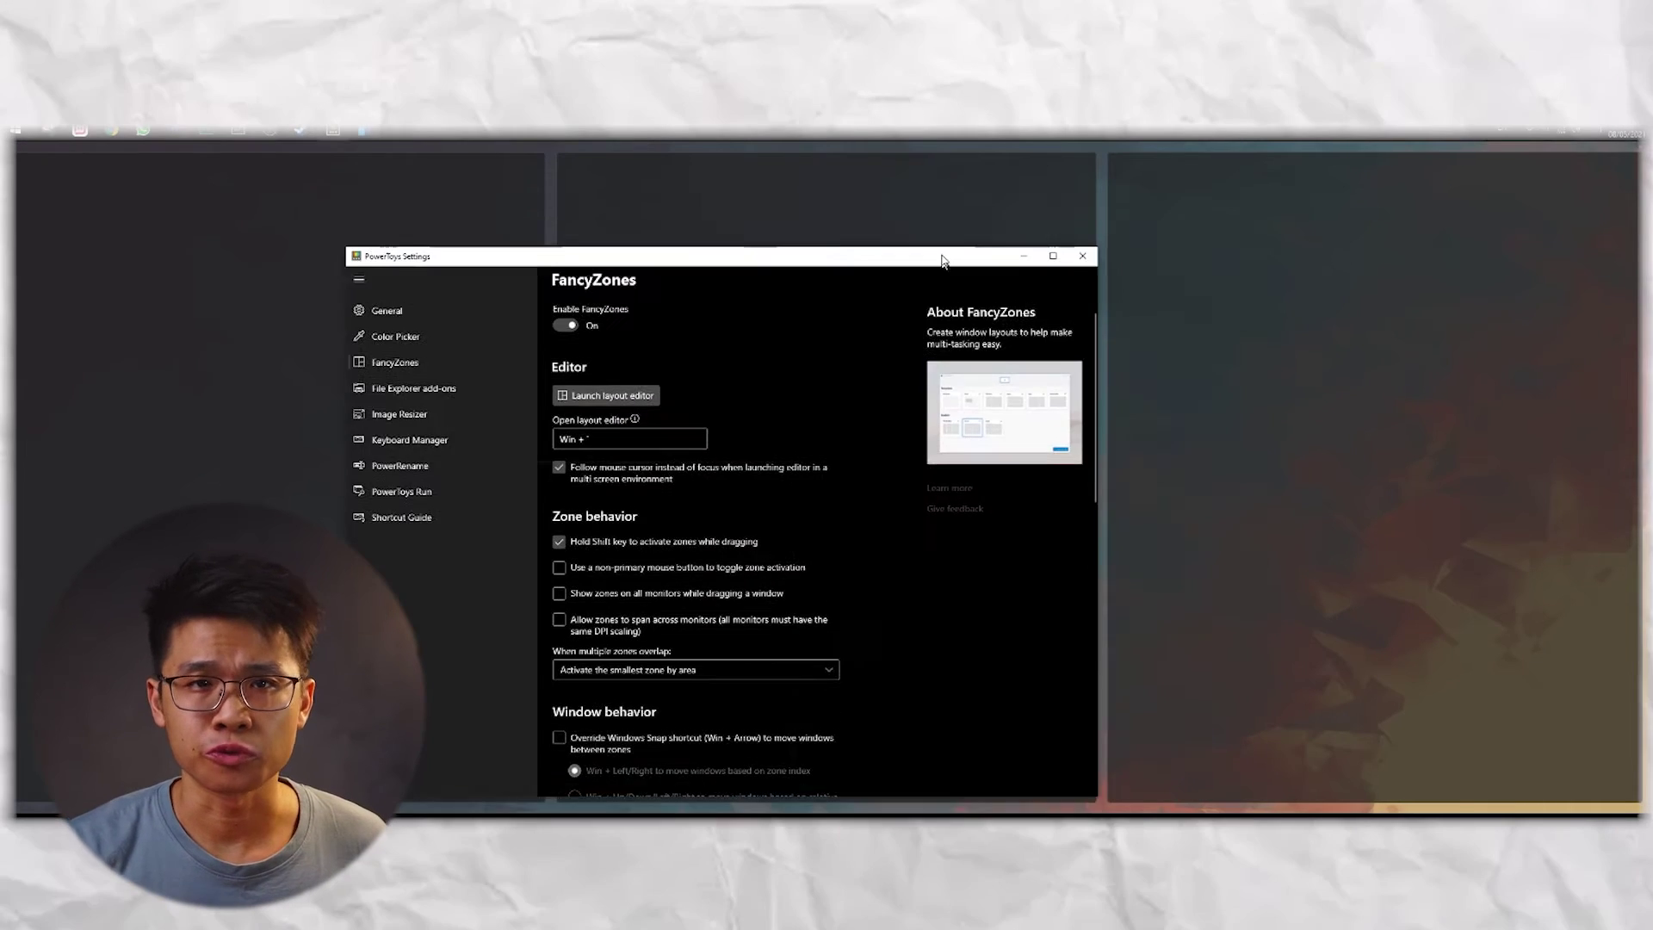
{"action": "left_click_drag", "start_coordinate": [943, 260], "coordinate": [991, 226]}
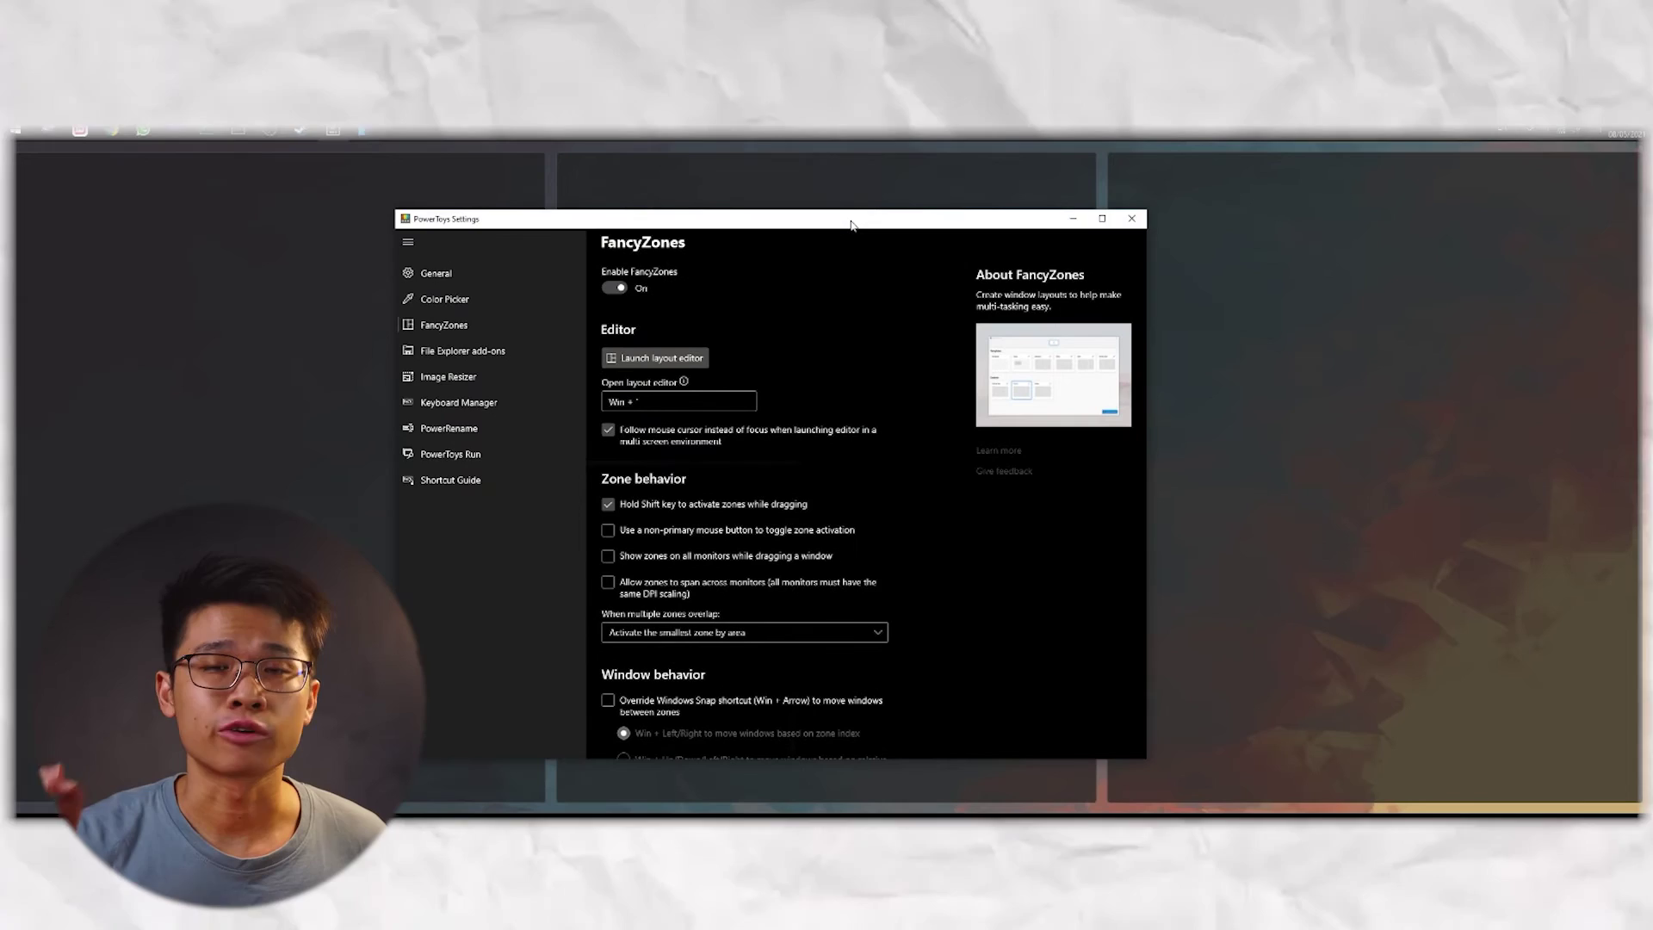
{"action": "left_click_drag", "start_coordinate": [850, 225], "coordinate": [476, 251]}
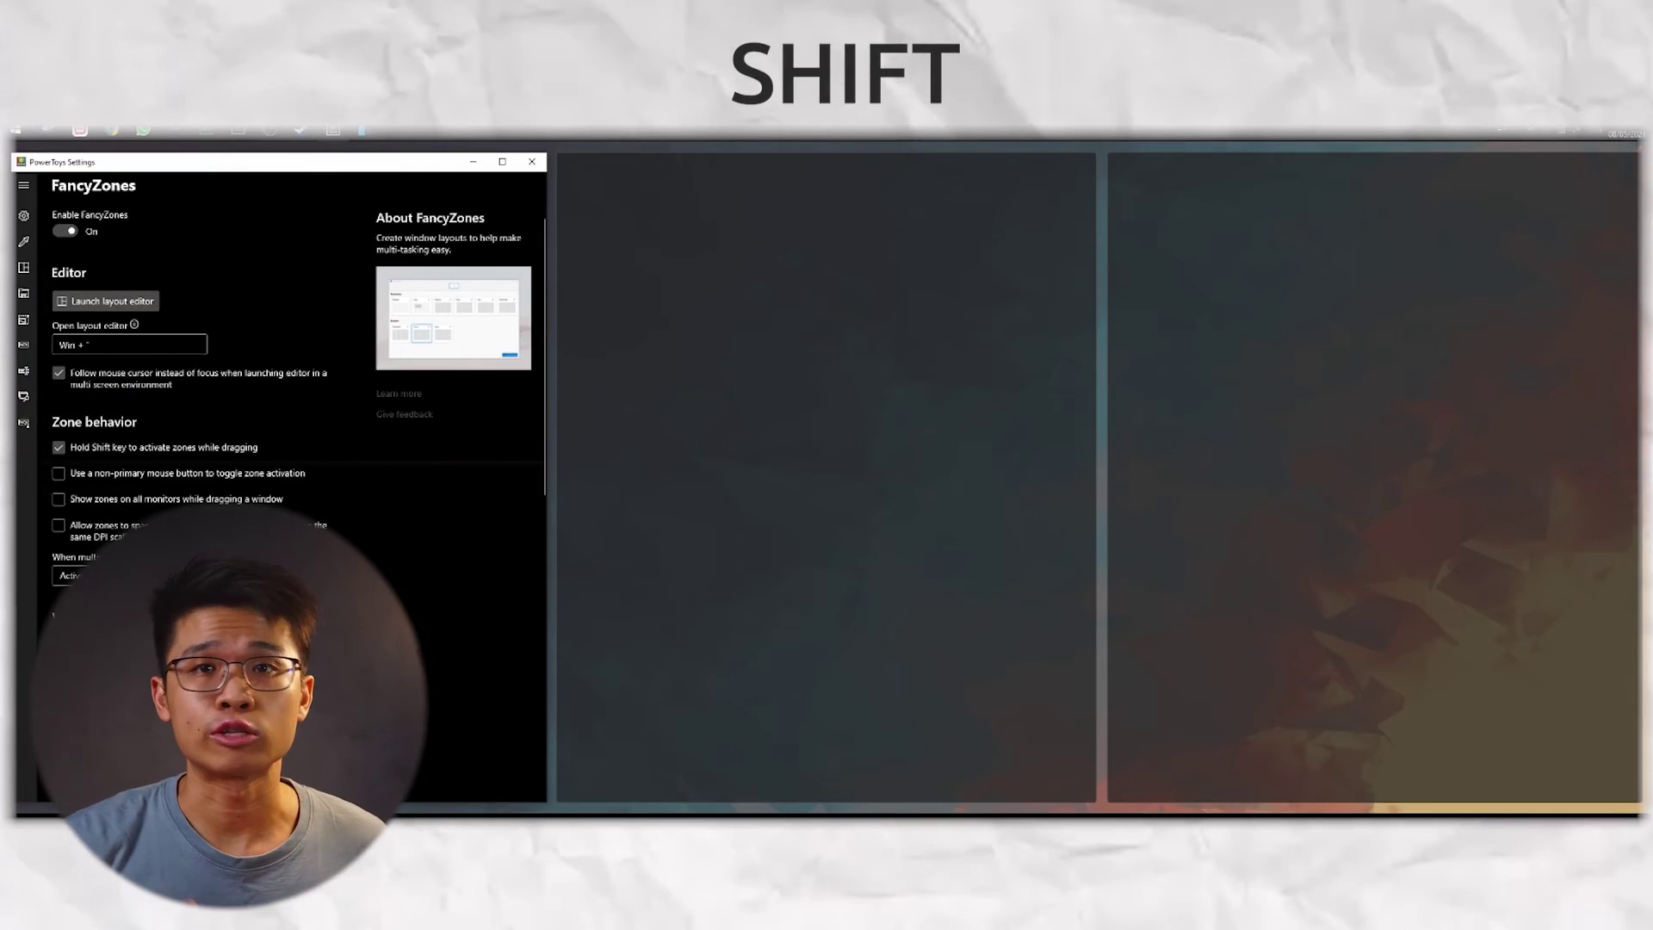
Step: Launch Notepad and a Chrome incognito window via PowerToys Run, stretching Notepad across two zones
{"action": "key", "text": "alt+space"}
{"action": "type", "text": "chrome"}
{"action": "key", "text": "Return"}
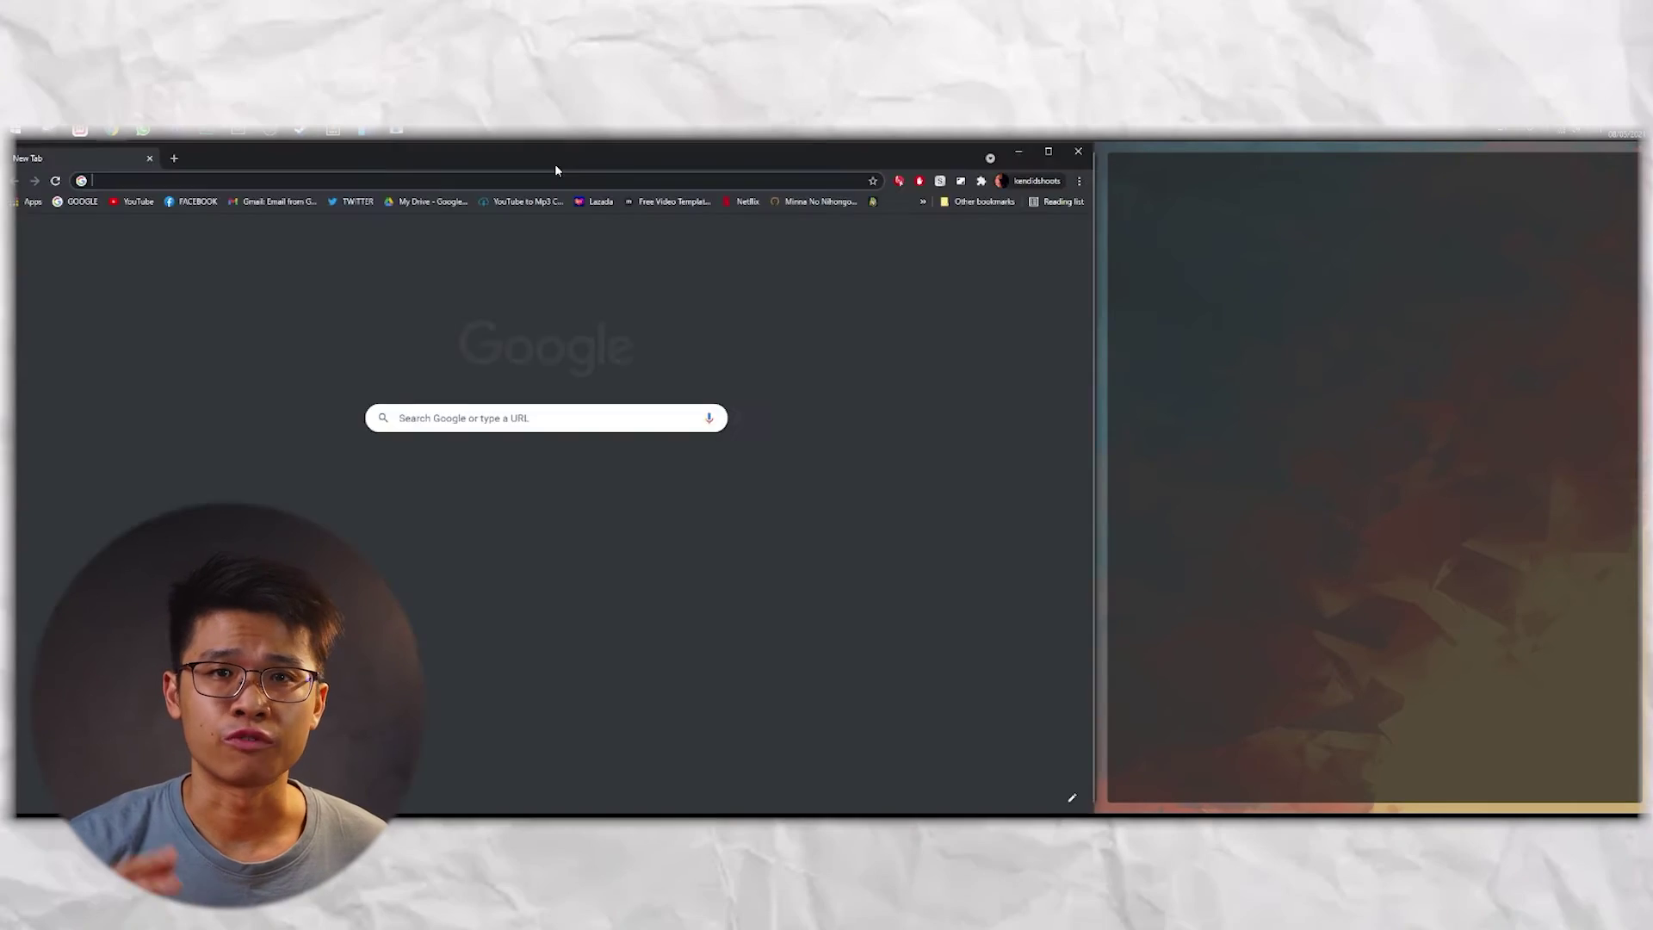
{"action": "key", "text": "ctrl+shift+n"}
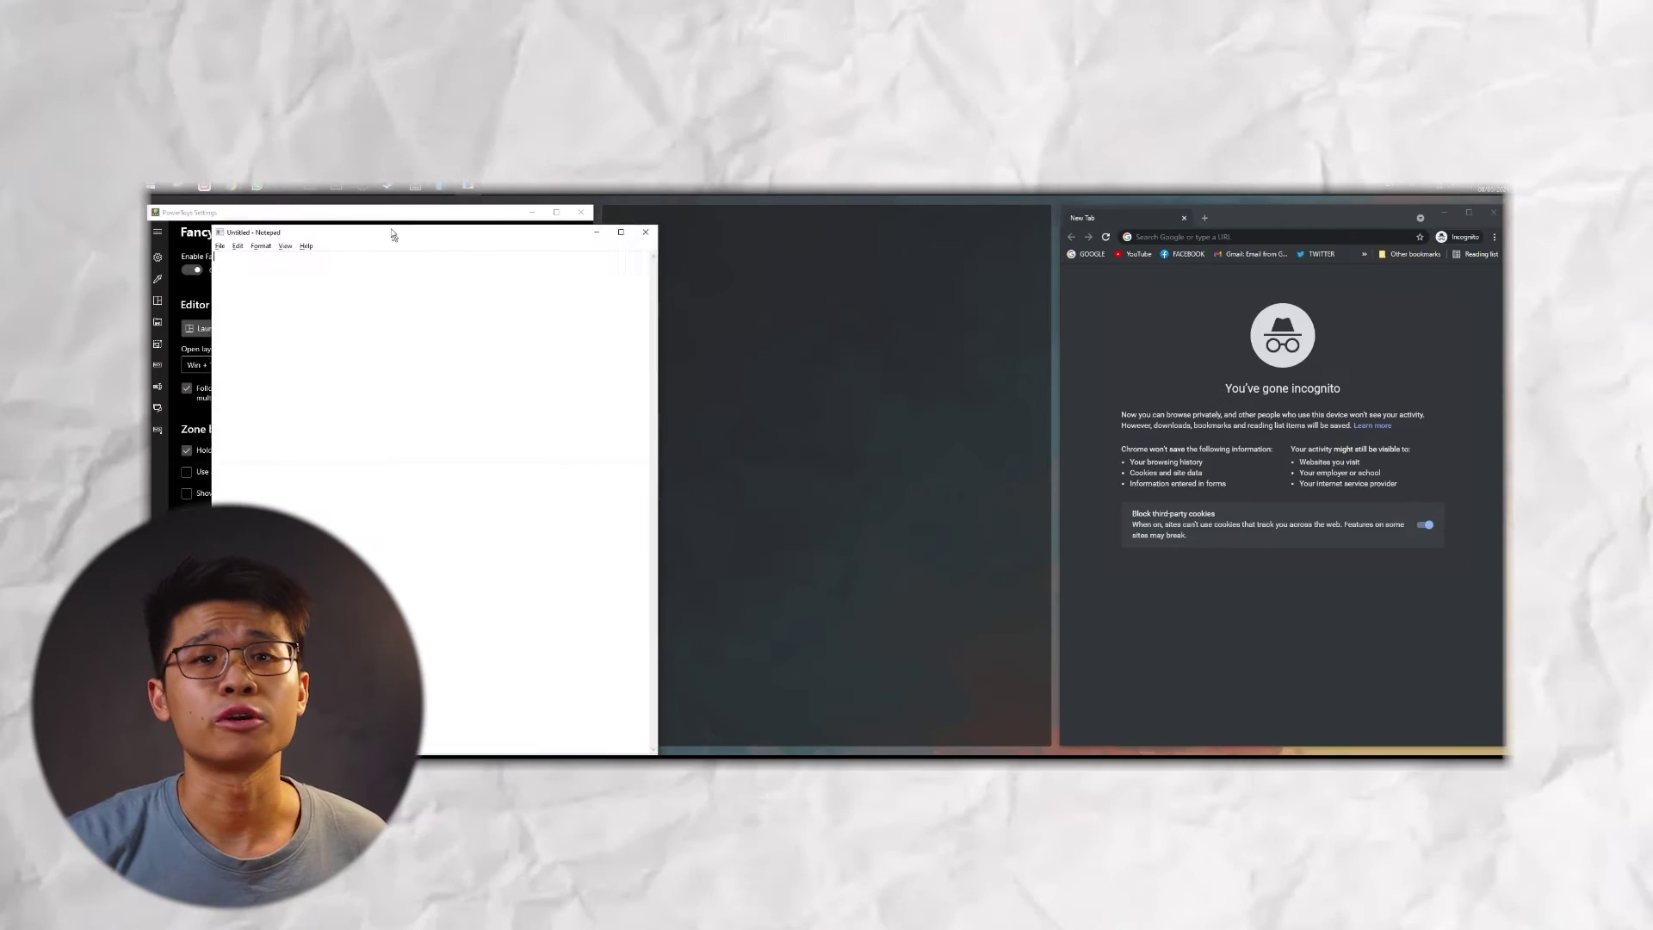
{"action": "left_click_drag", "start_coordinate": [391, 234], "coordinate": [719, 256]}
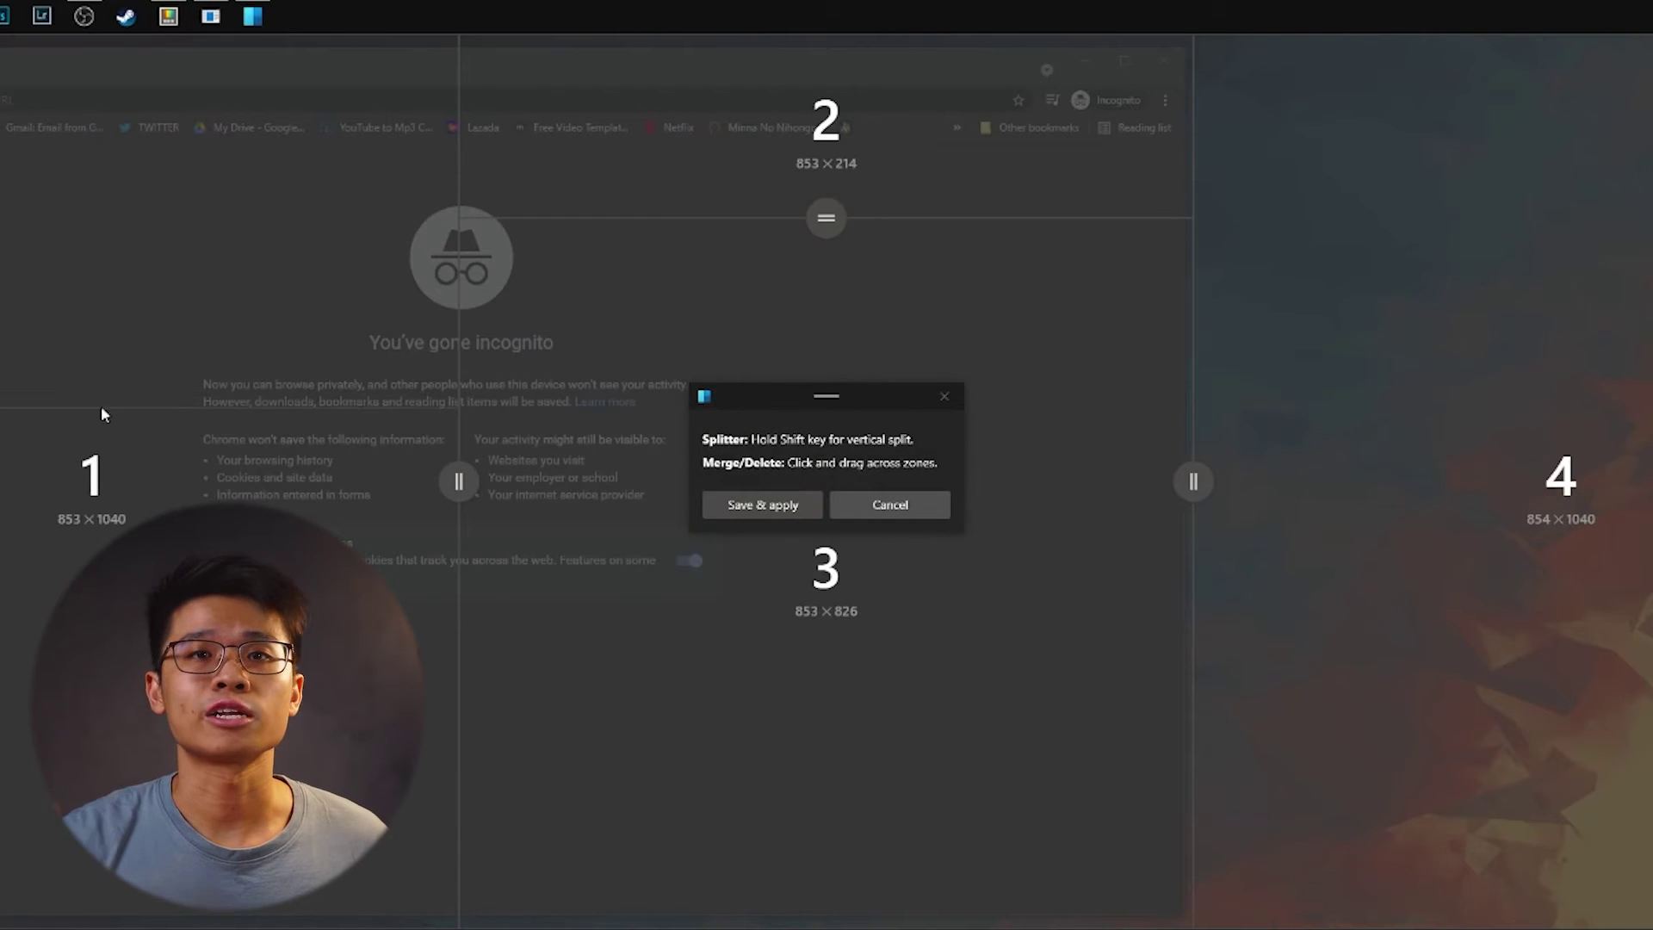
Step: Save and apply the edited zone layout and snap Chrome into the right zone
{"action": "left_click", "coordinate": [783, 507]}
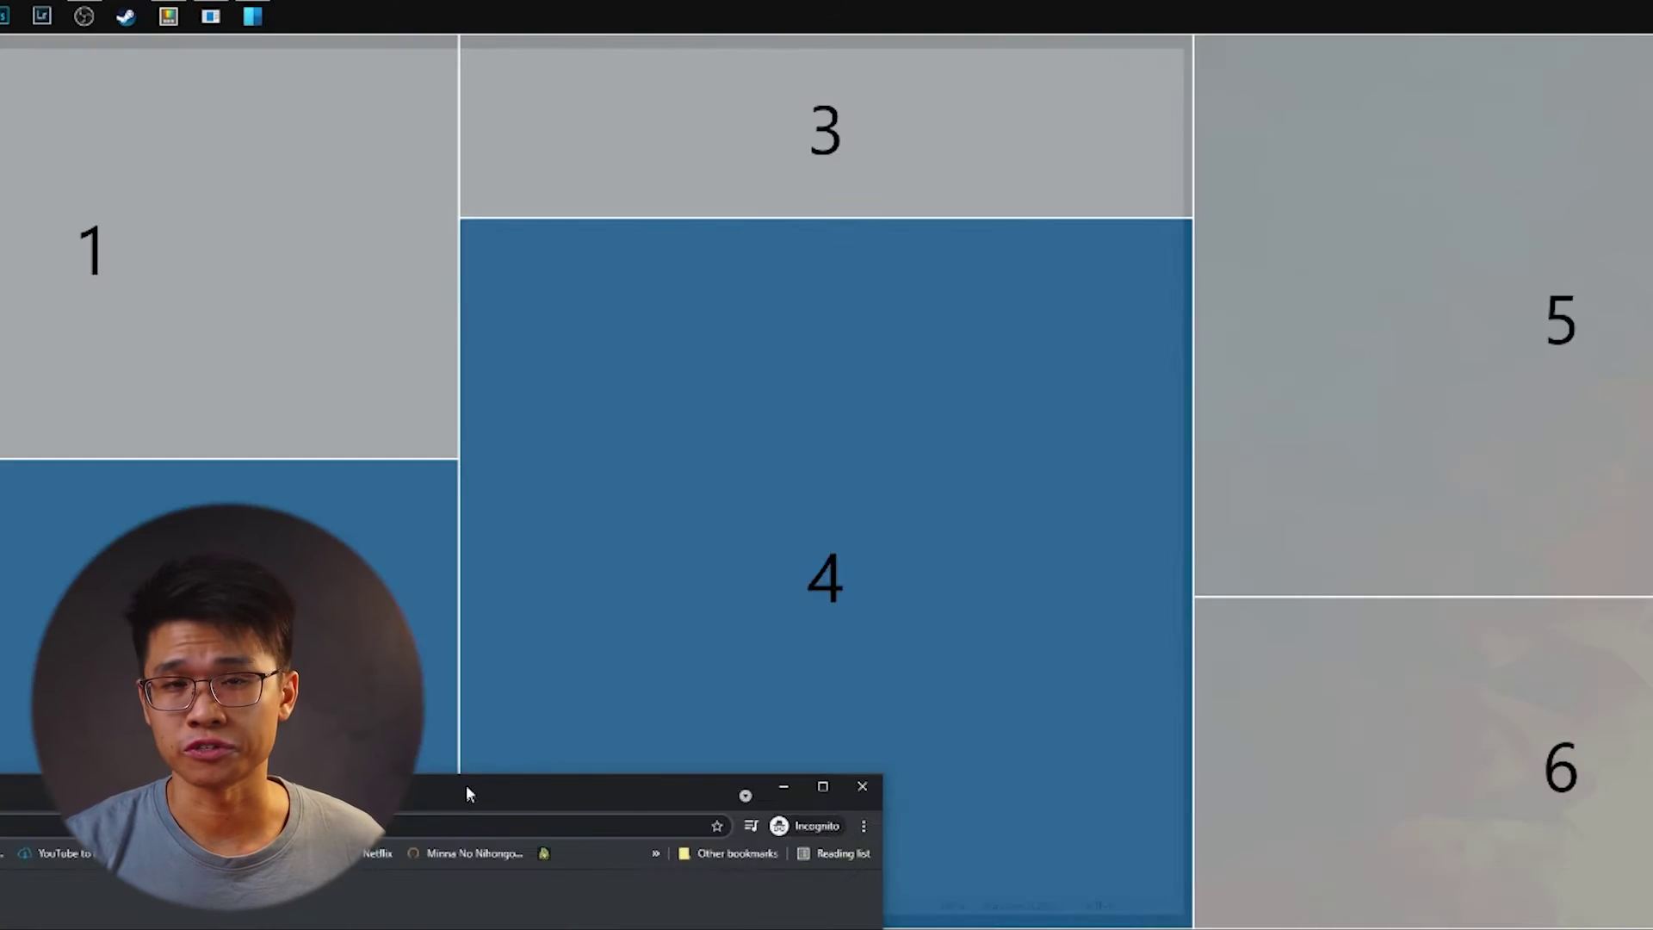
{"action": "left_click_drag", "start_coordinate": [467, 784], "coordinate": [253, 797]}
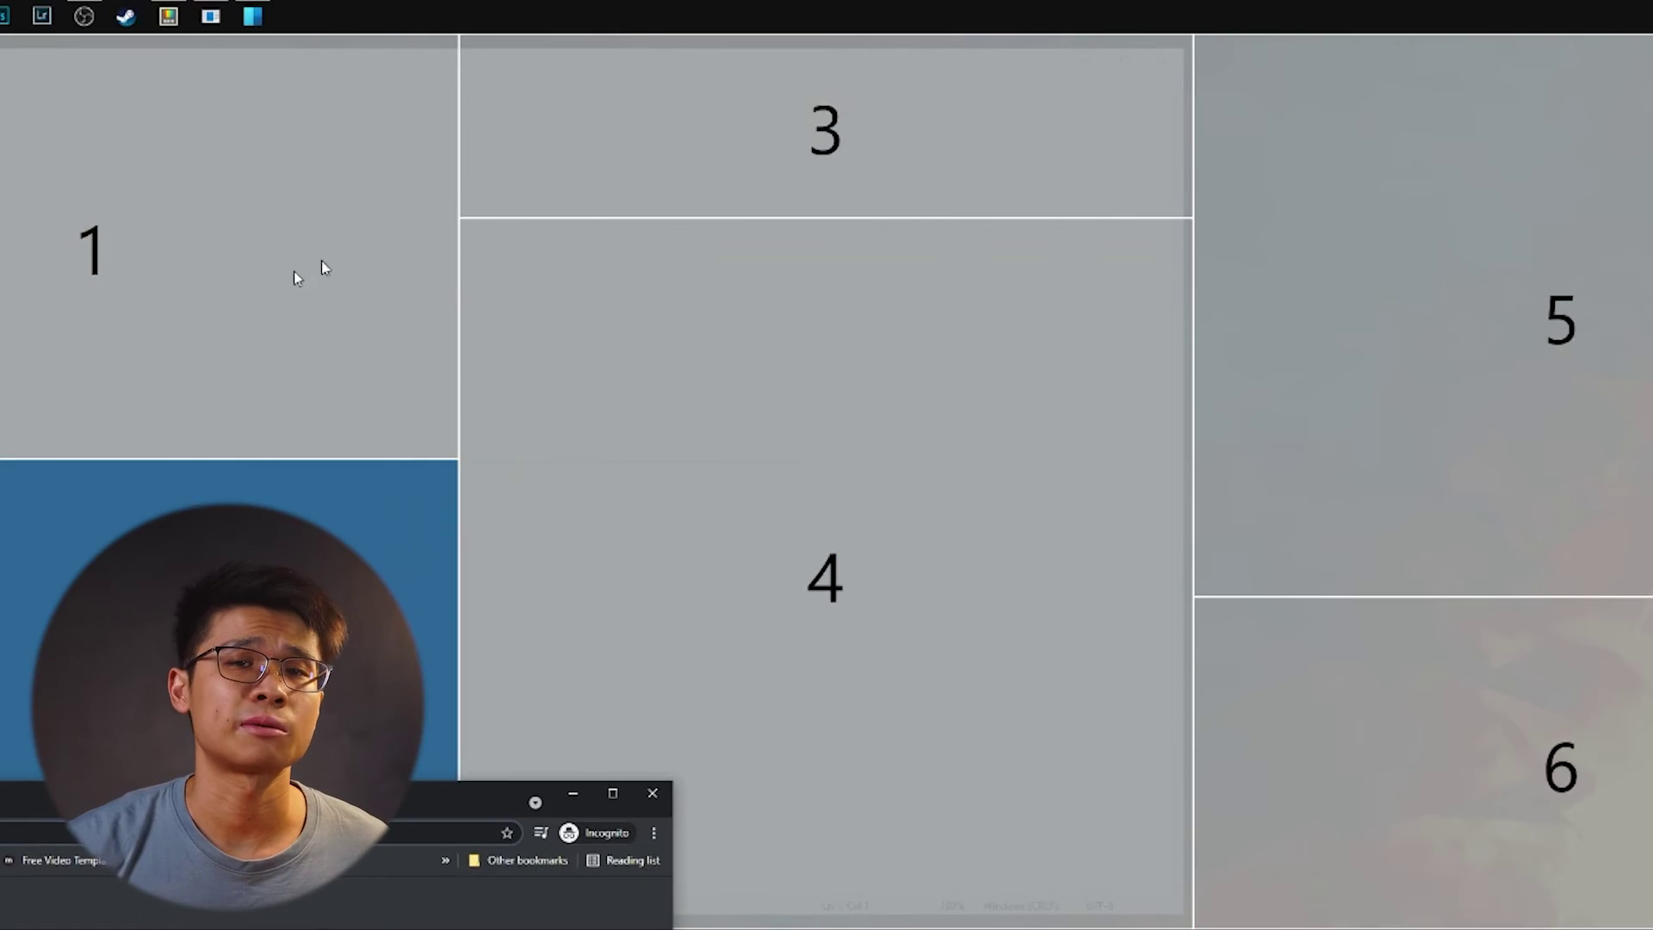
{"action": "left_click_drag", "start_coordinate": [324, 268], "coordinate": [1107, 473]}
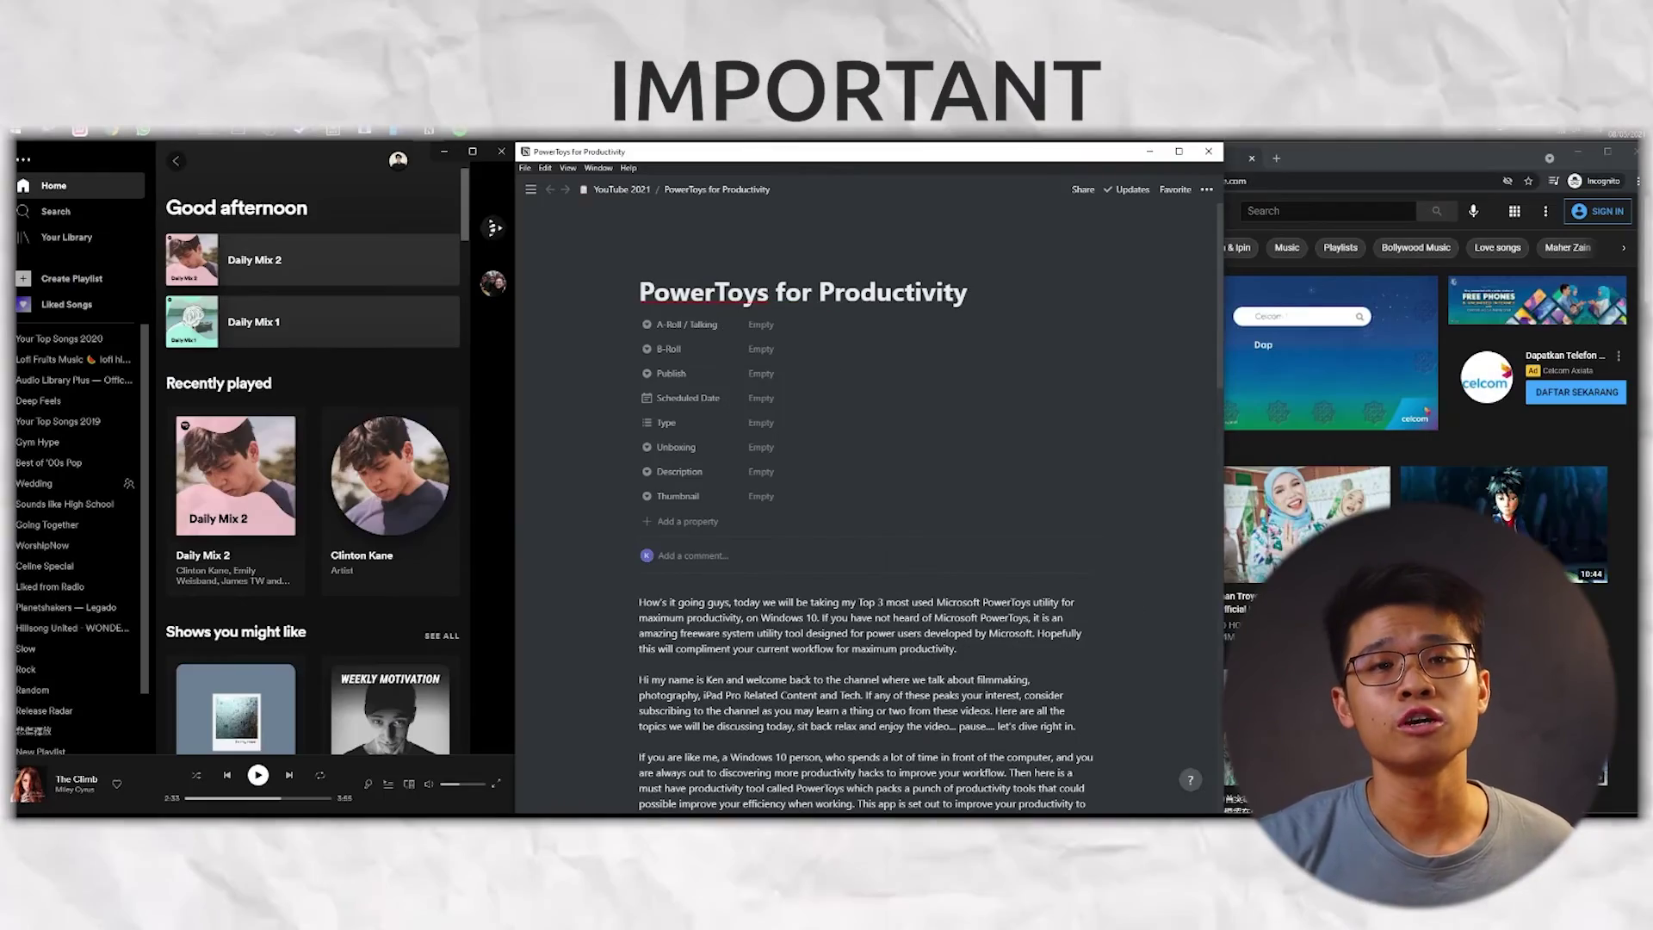
{"action": "left_click_drag", "start_coordinate": [1420, 158], "coordinate": [1394, 284]}
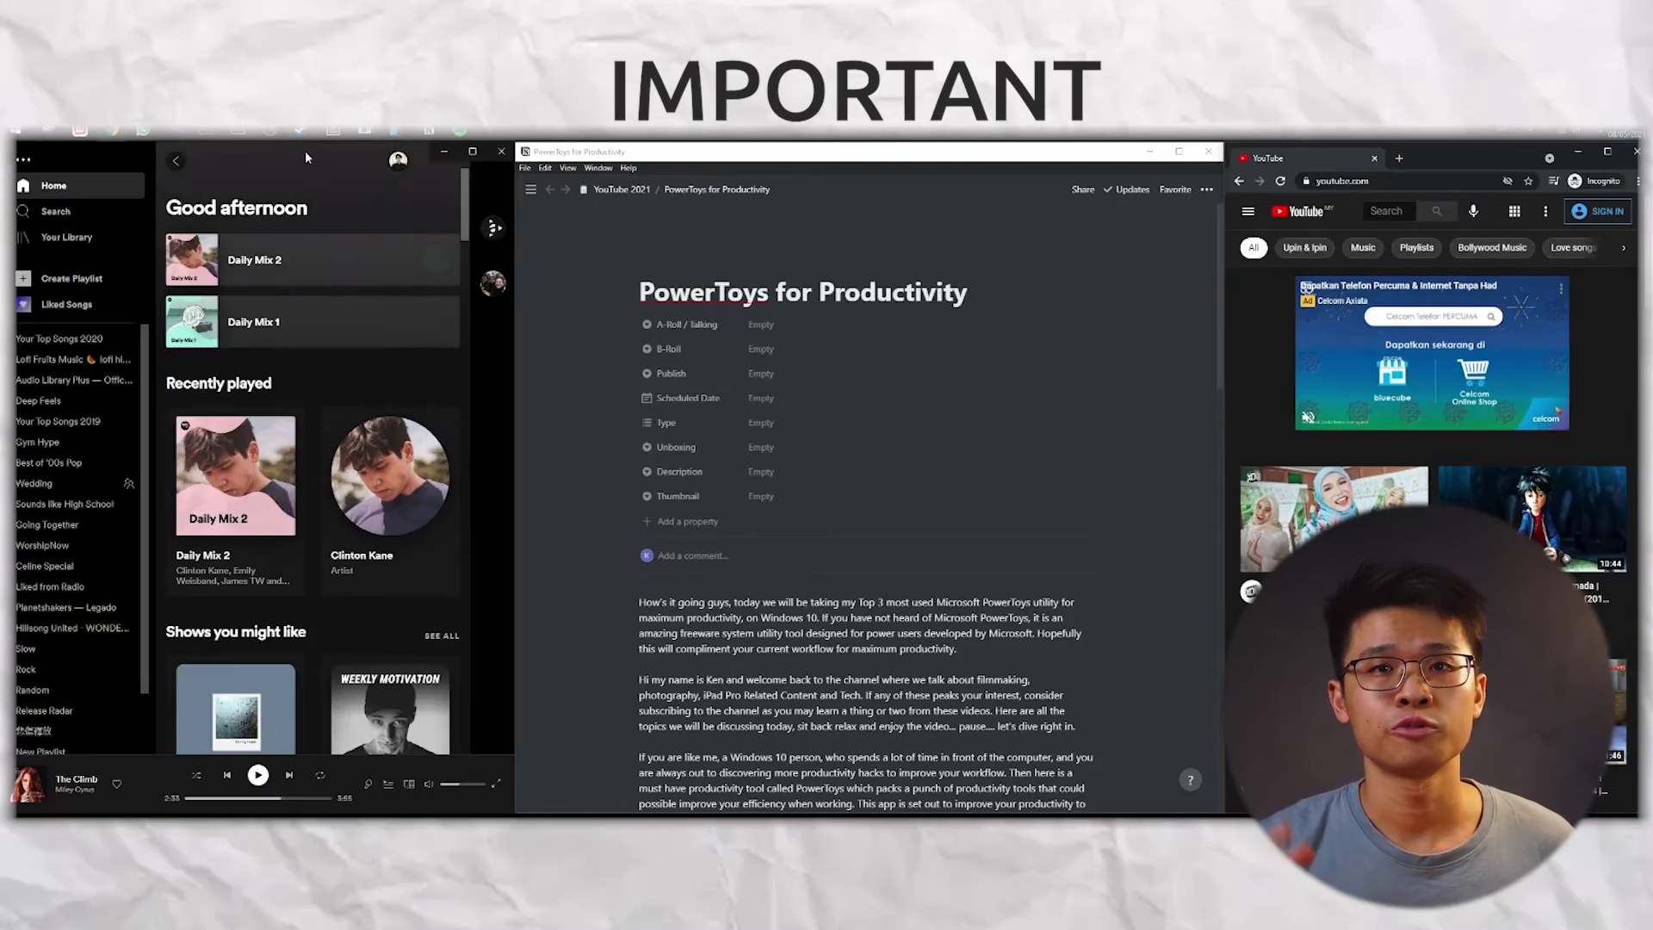
Step: Move Spotify into the left zone, then snap Notion to the left half with Win+Left
{"action": "left_click_drag", "start_coordinate": [305, 152], "coordinate": [284, 361]}
{"action": "scroll", "coordinate": [957, 467], "scroll_direction": "down", "scroll_amount": 5}
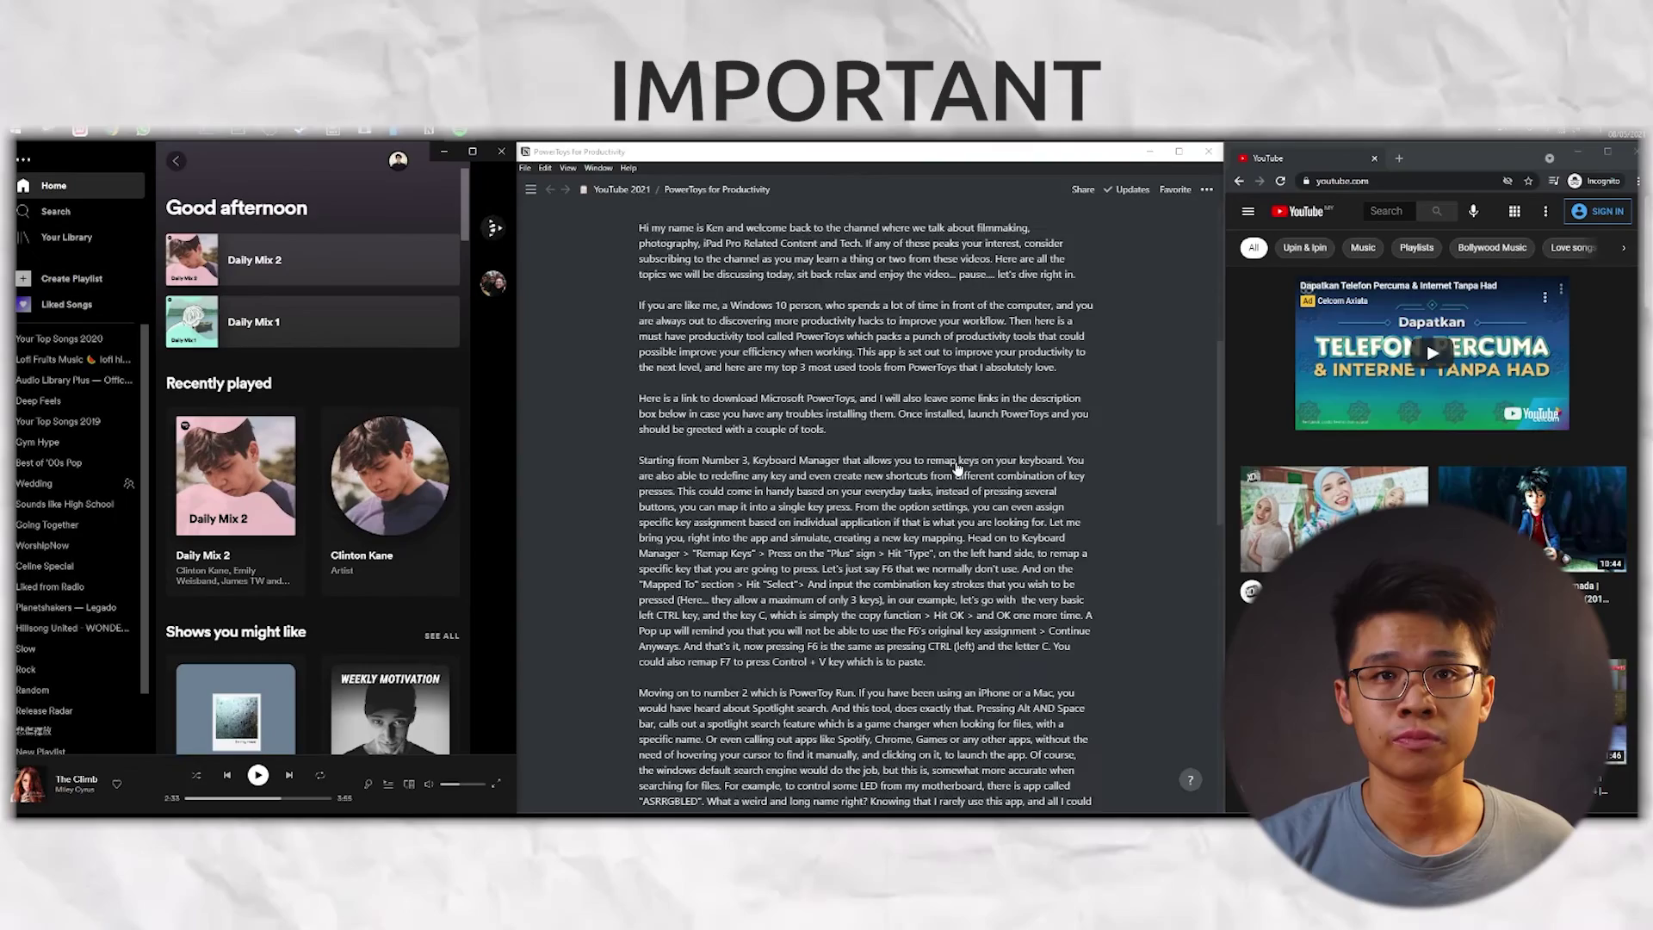
{"action": "scroll", "coordinate": [957, 467], "scroll_direction": "down", "scroll_amount": 15}
{"action": "scroll", "coordinate": [1596, 424], "scroll_direction": "down", "scroll_amount": 1}
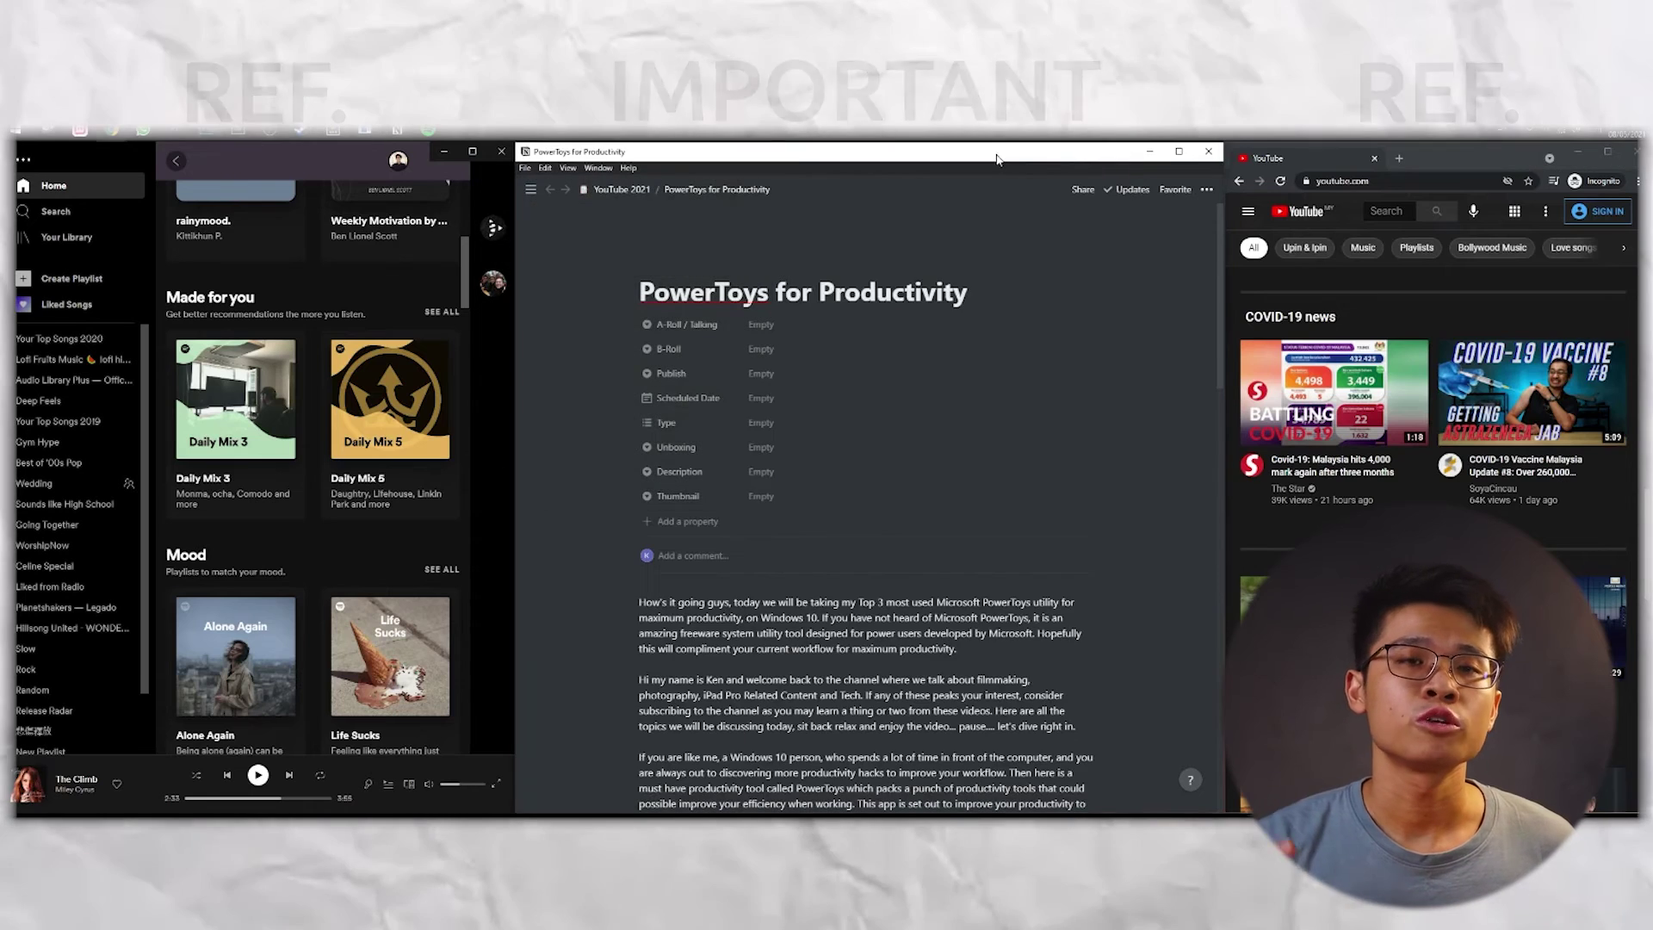
{"action": "key", "text": "super+Left"}
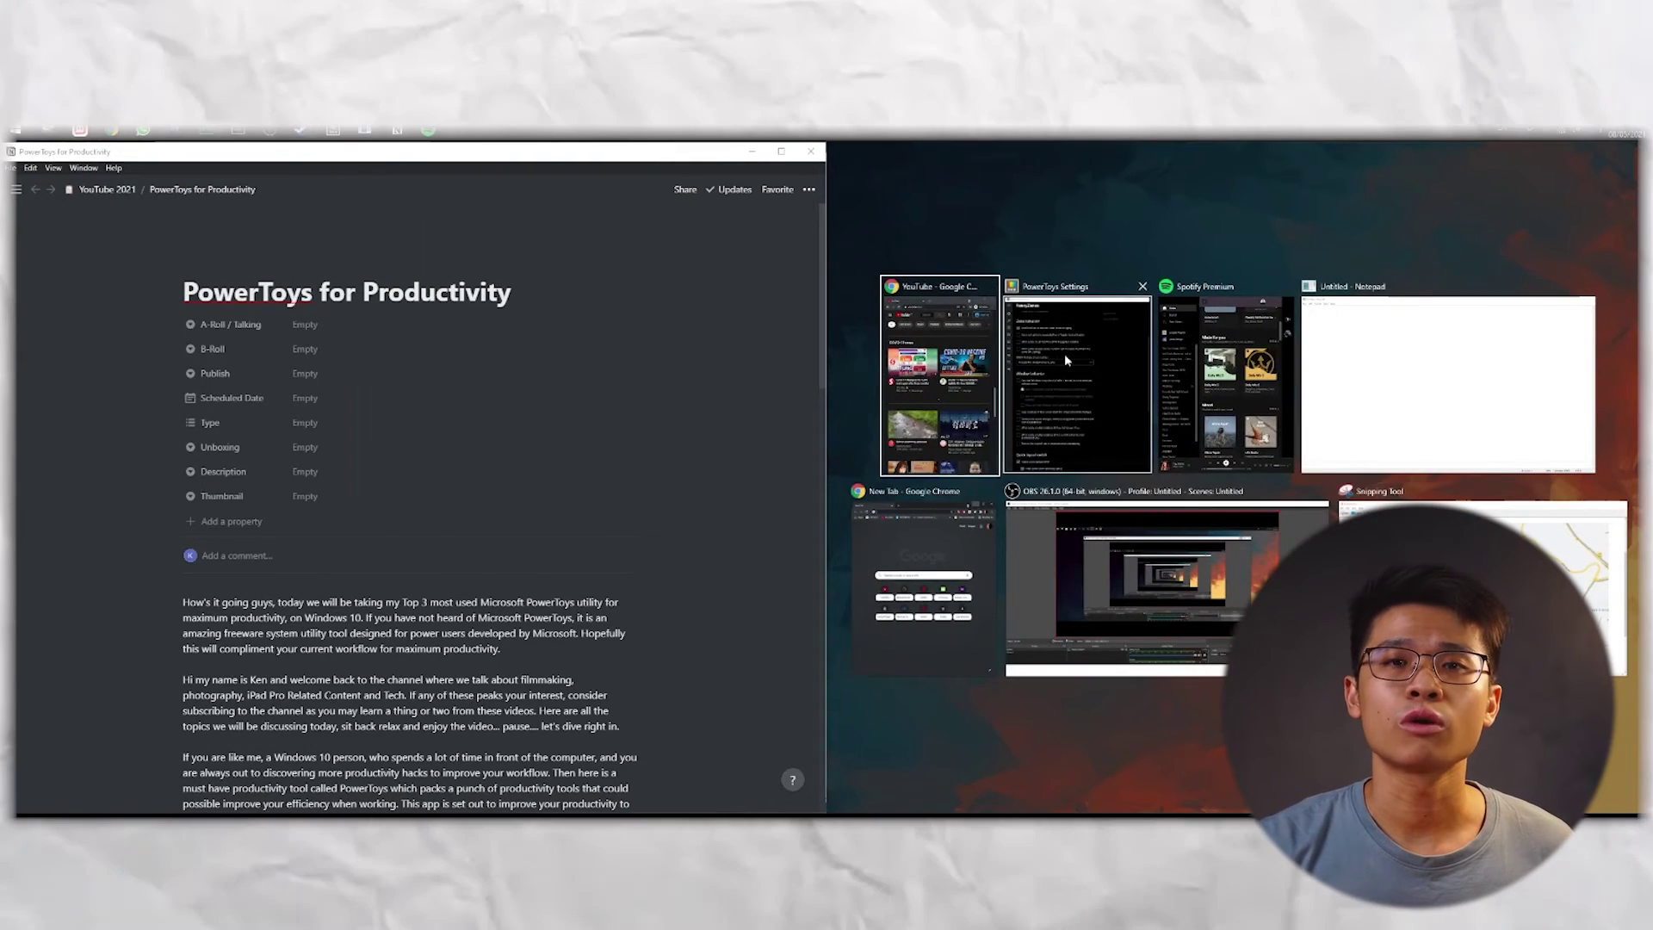
Step: Enable Override Windows Snap shortcut and shift Notion, YouTube, Notepad and Settings between zones
{"action": "left_click", "coordinate": [1064, 353]}
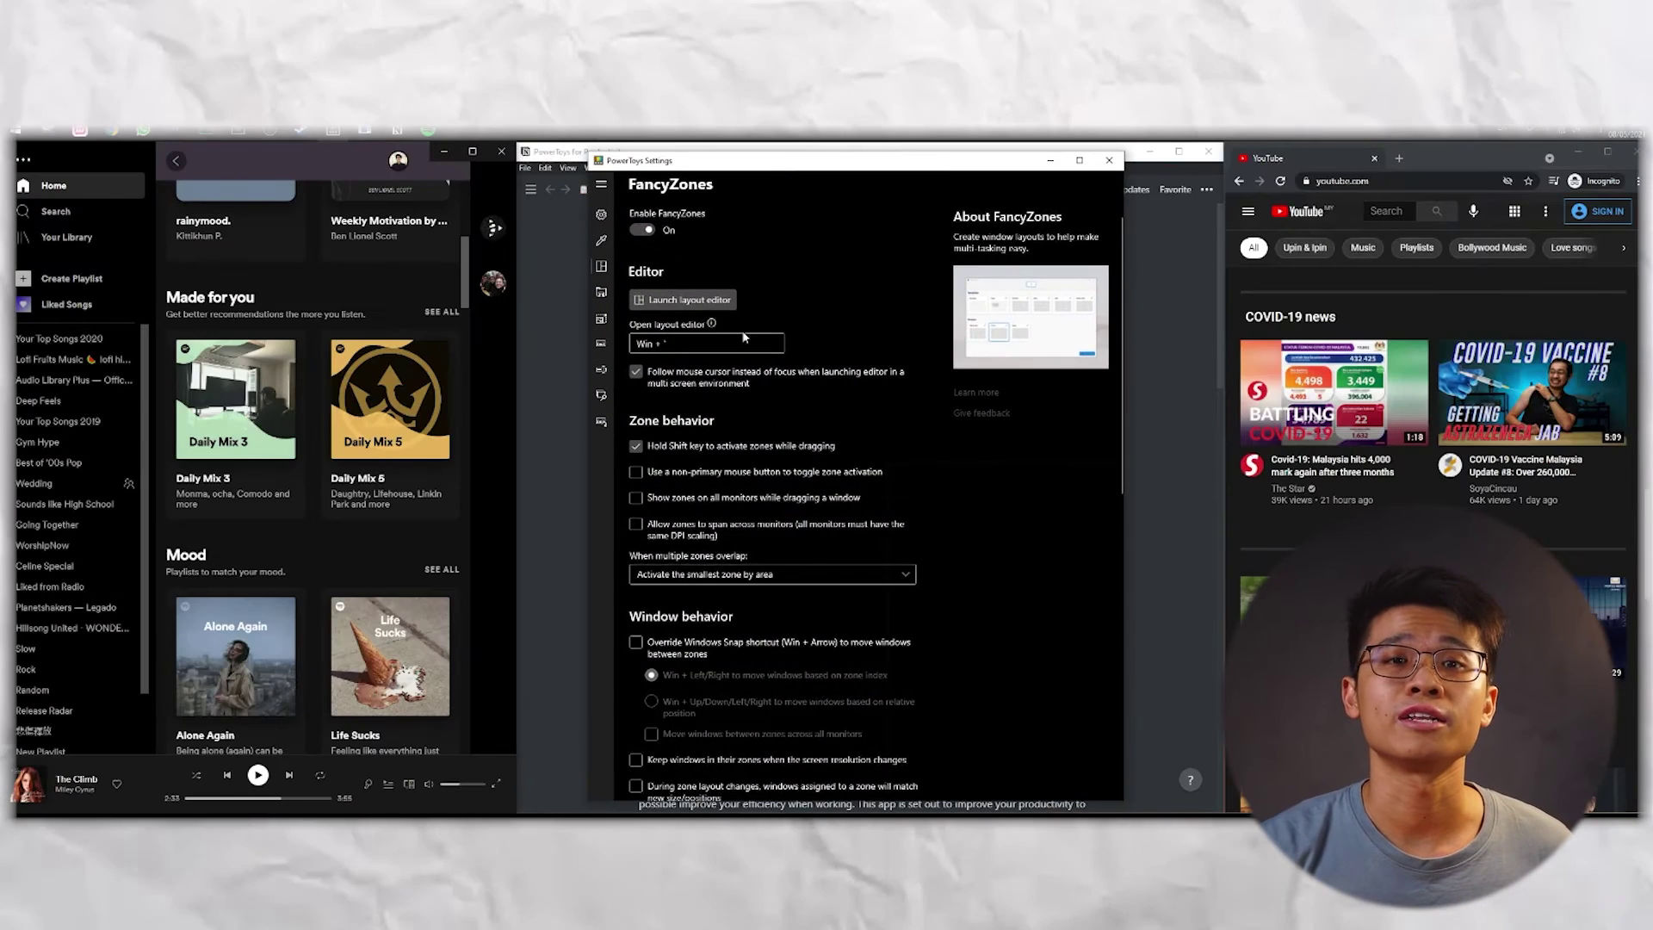
{"action": "scroll", "coordinate": [685, 336], "scroll_direction": "down", "scroll_amount": 3}
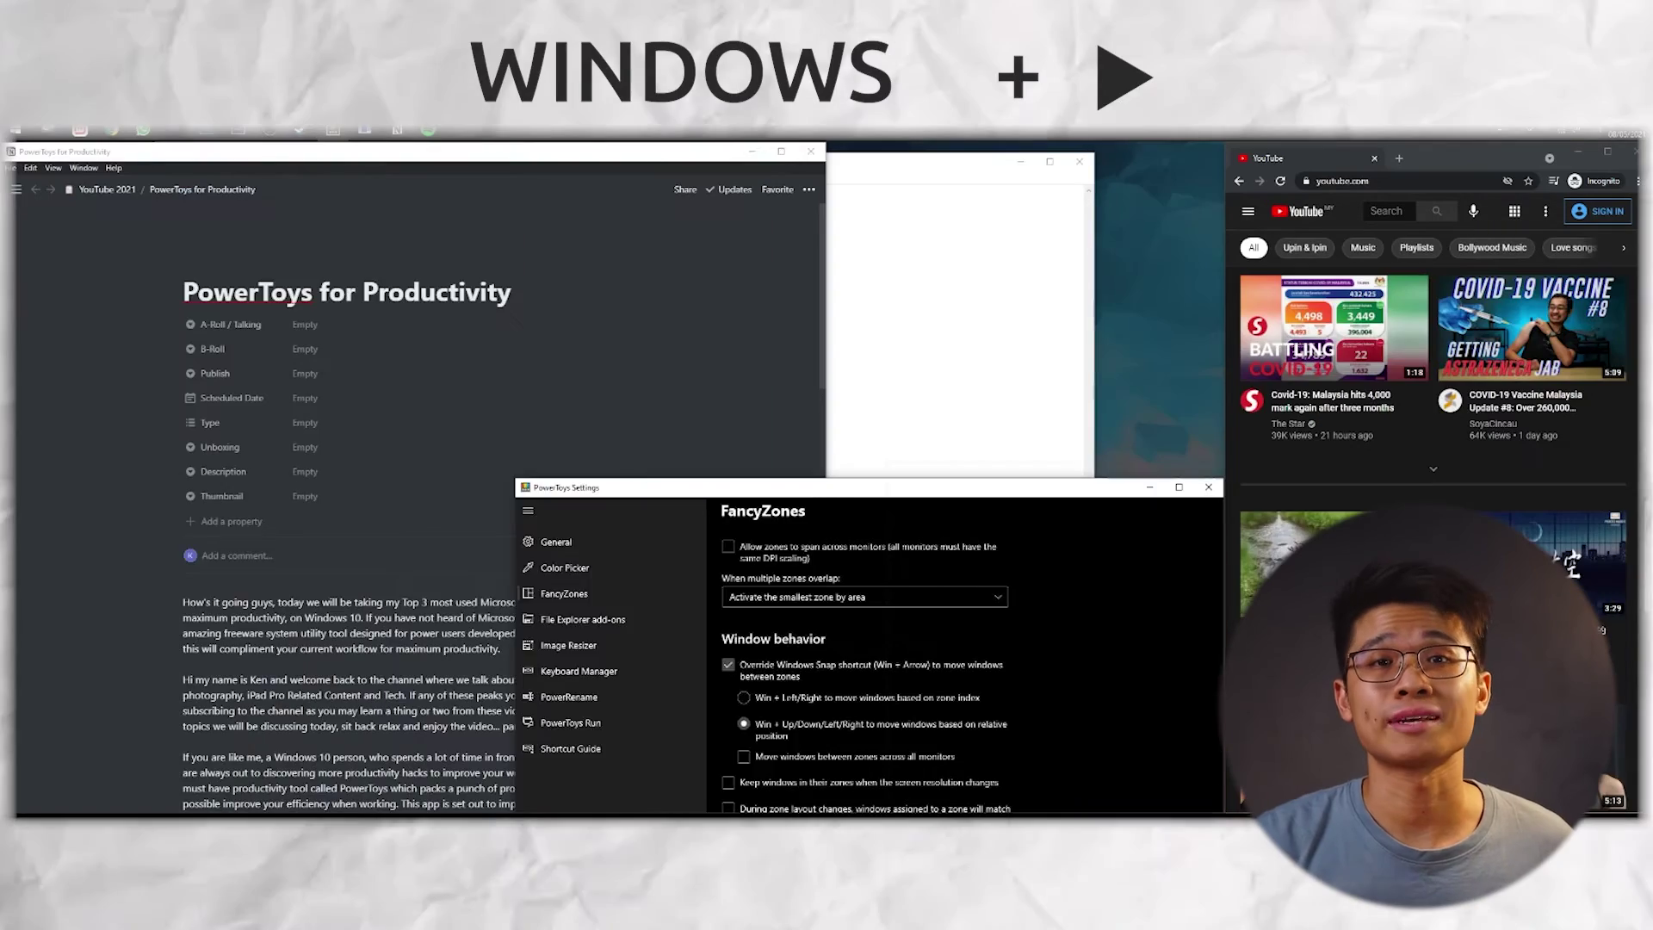
{"action": "key", "text": "super+Left"}
{"action": "key", "text": "super+Right"}
{"action": "key", "text": "super+Left"}
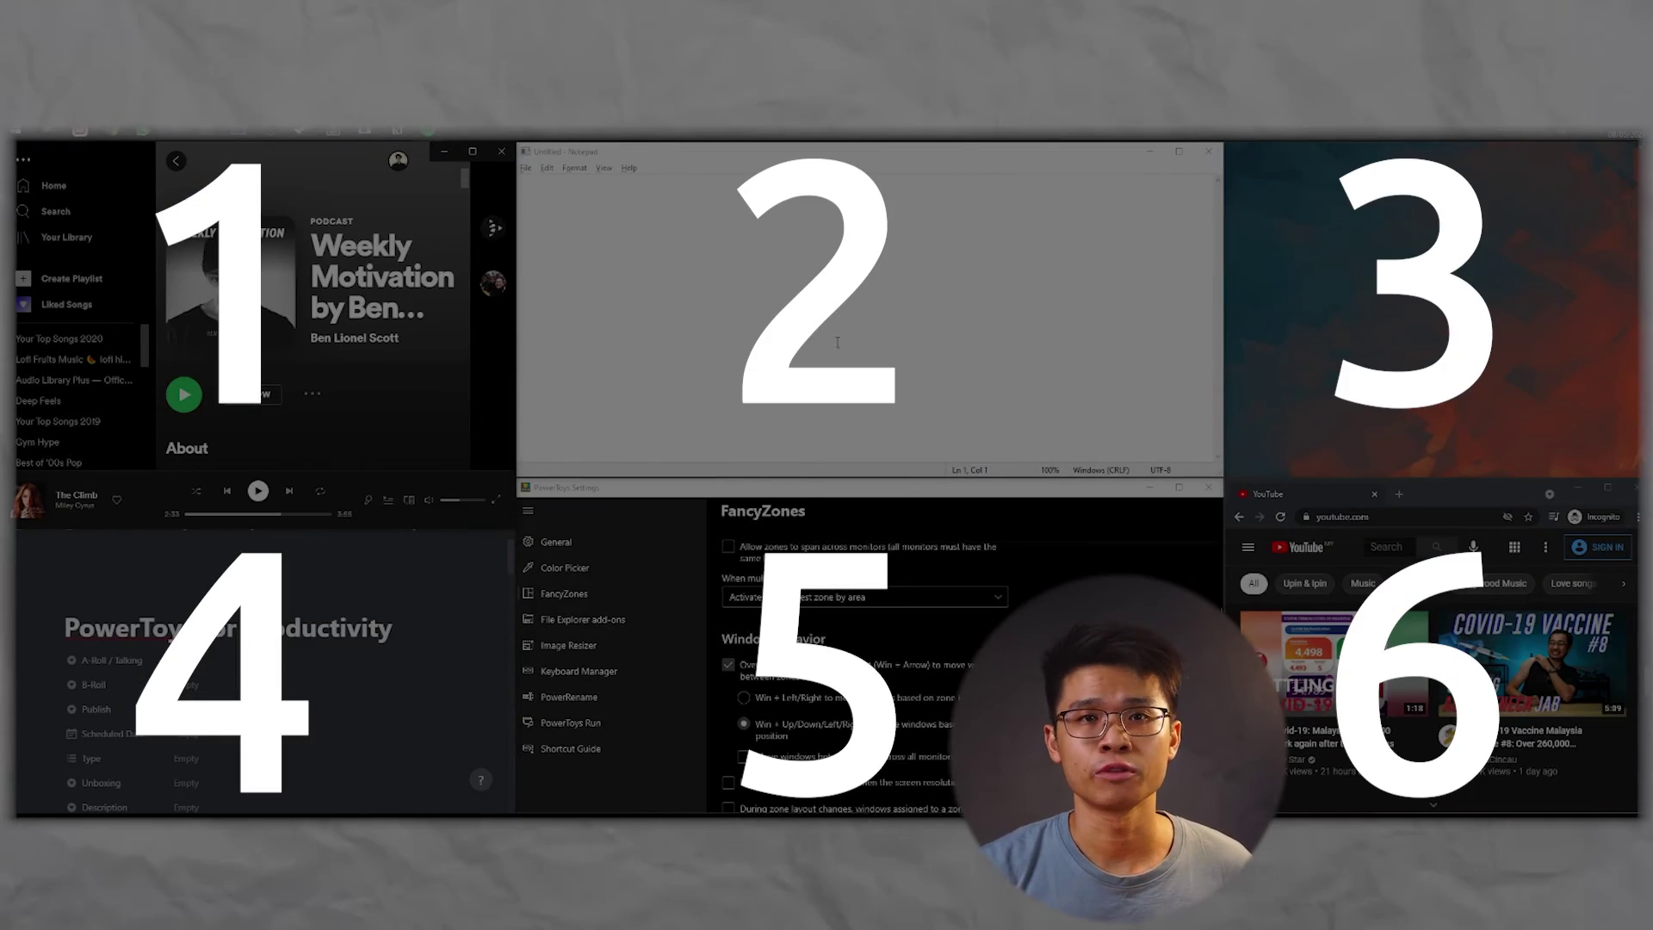
{"action": "left_click_drag", "start_coordinate": [818, 548], "coordinate": [800, 477]}
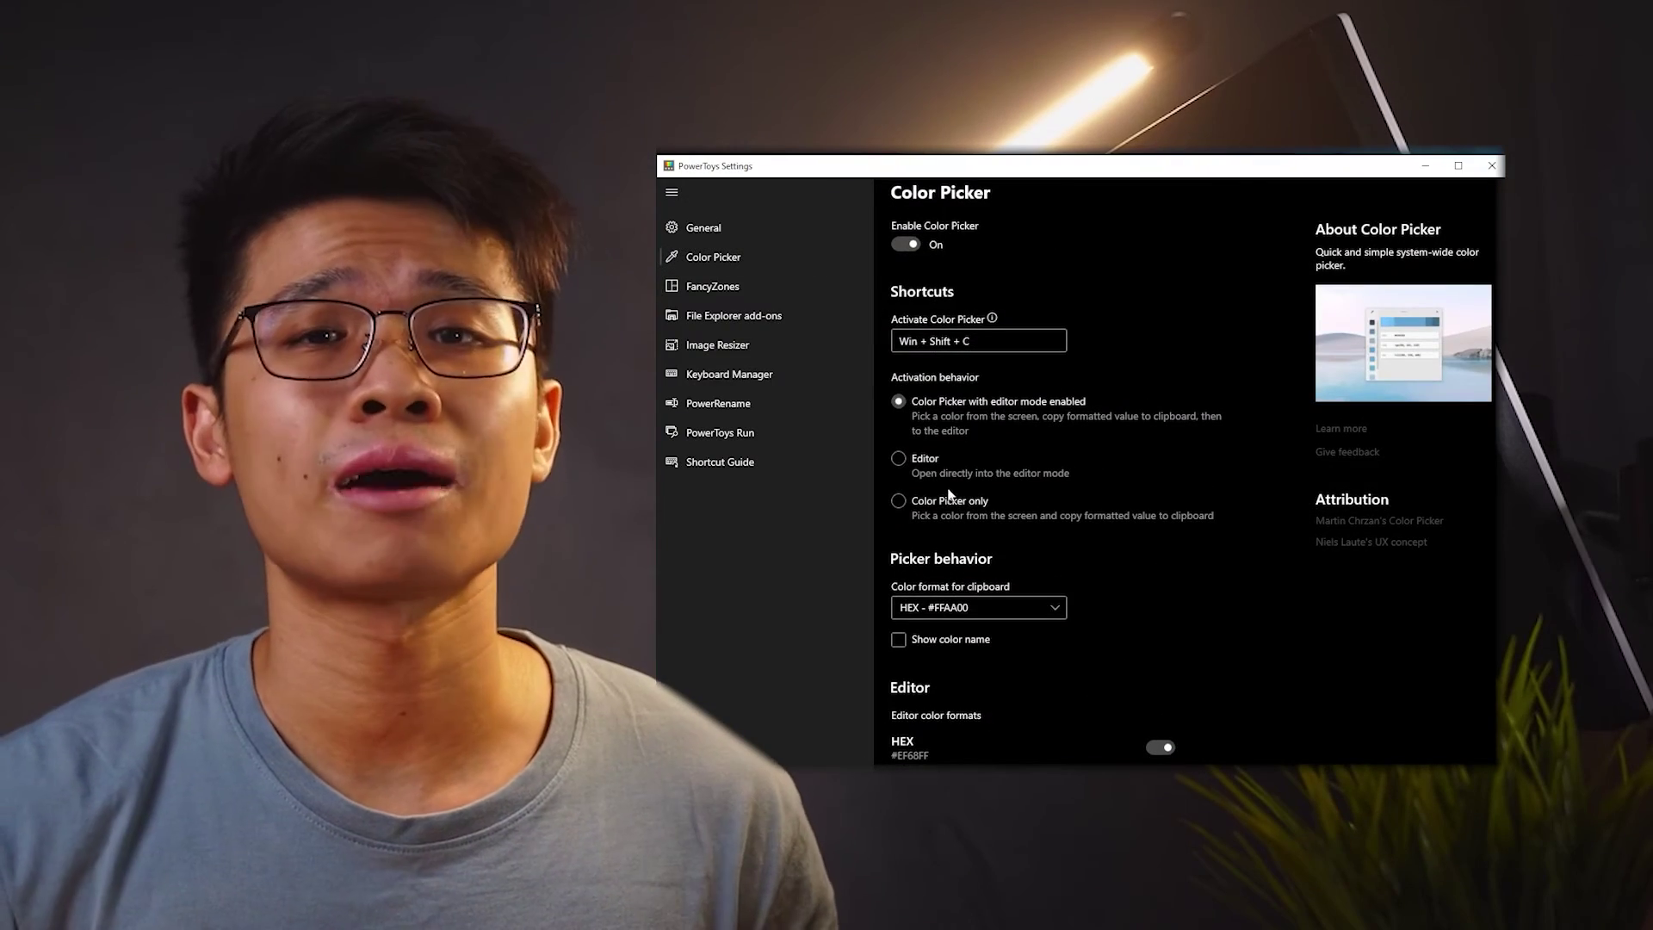
Step: Browse the File Explorer add-ons, Image Resizer and PowerRename settings pages
{"action": "left_click", "coordinate": [779, 315]}
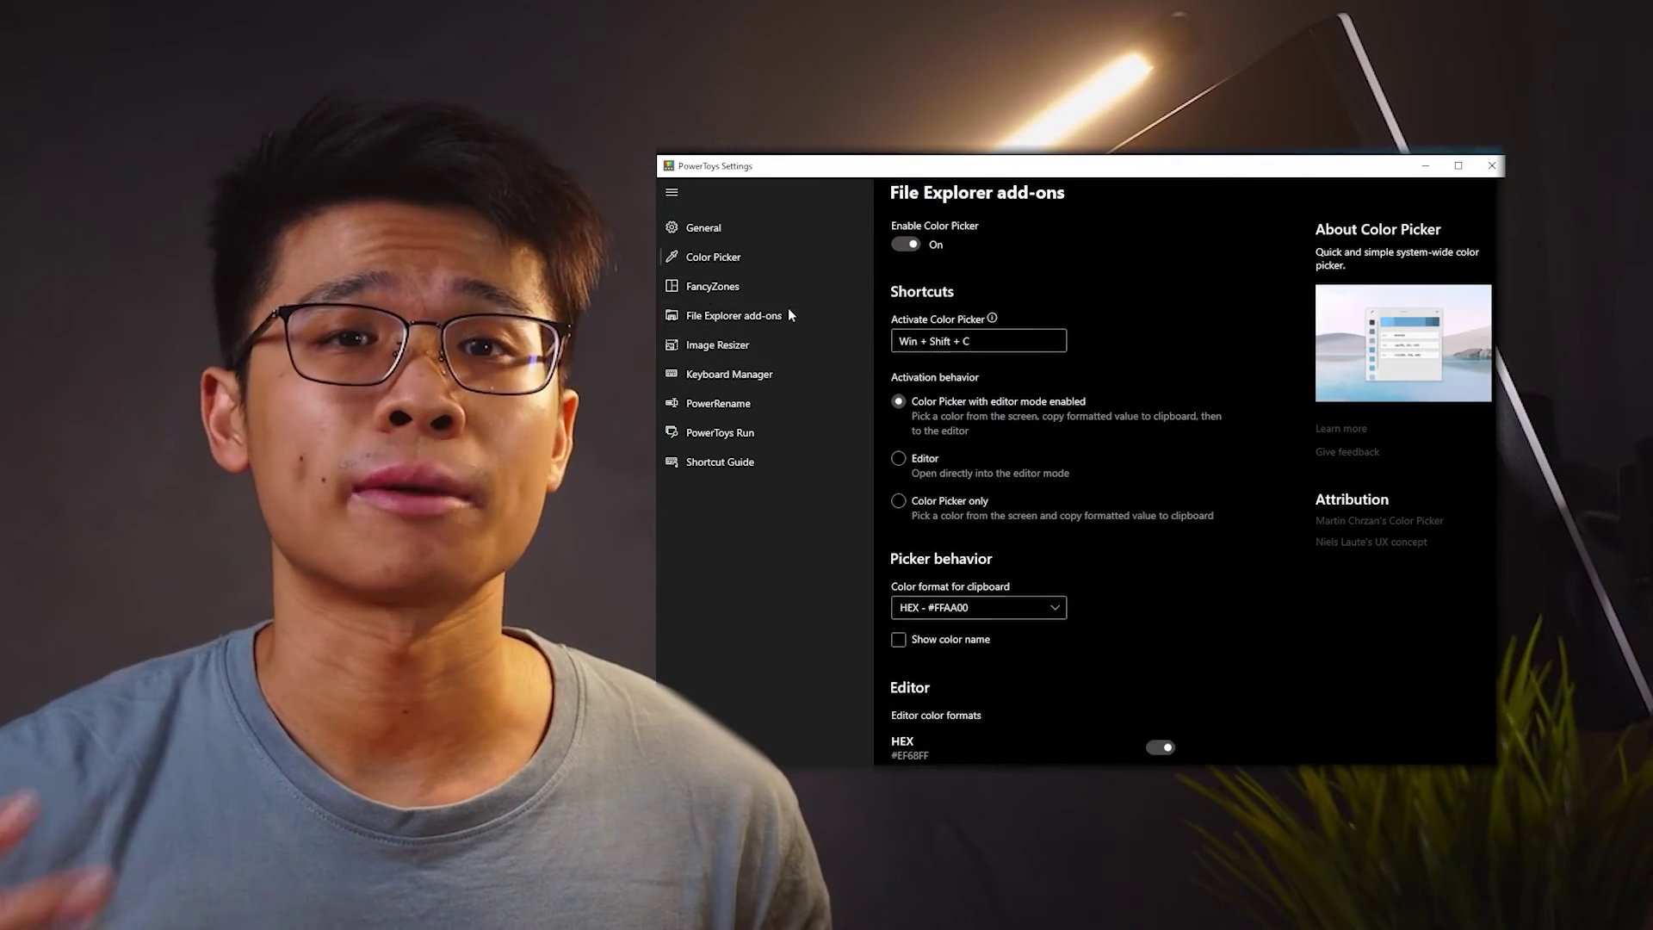
{"action": "left_click", "coordinate": [775, 344]}
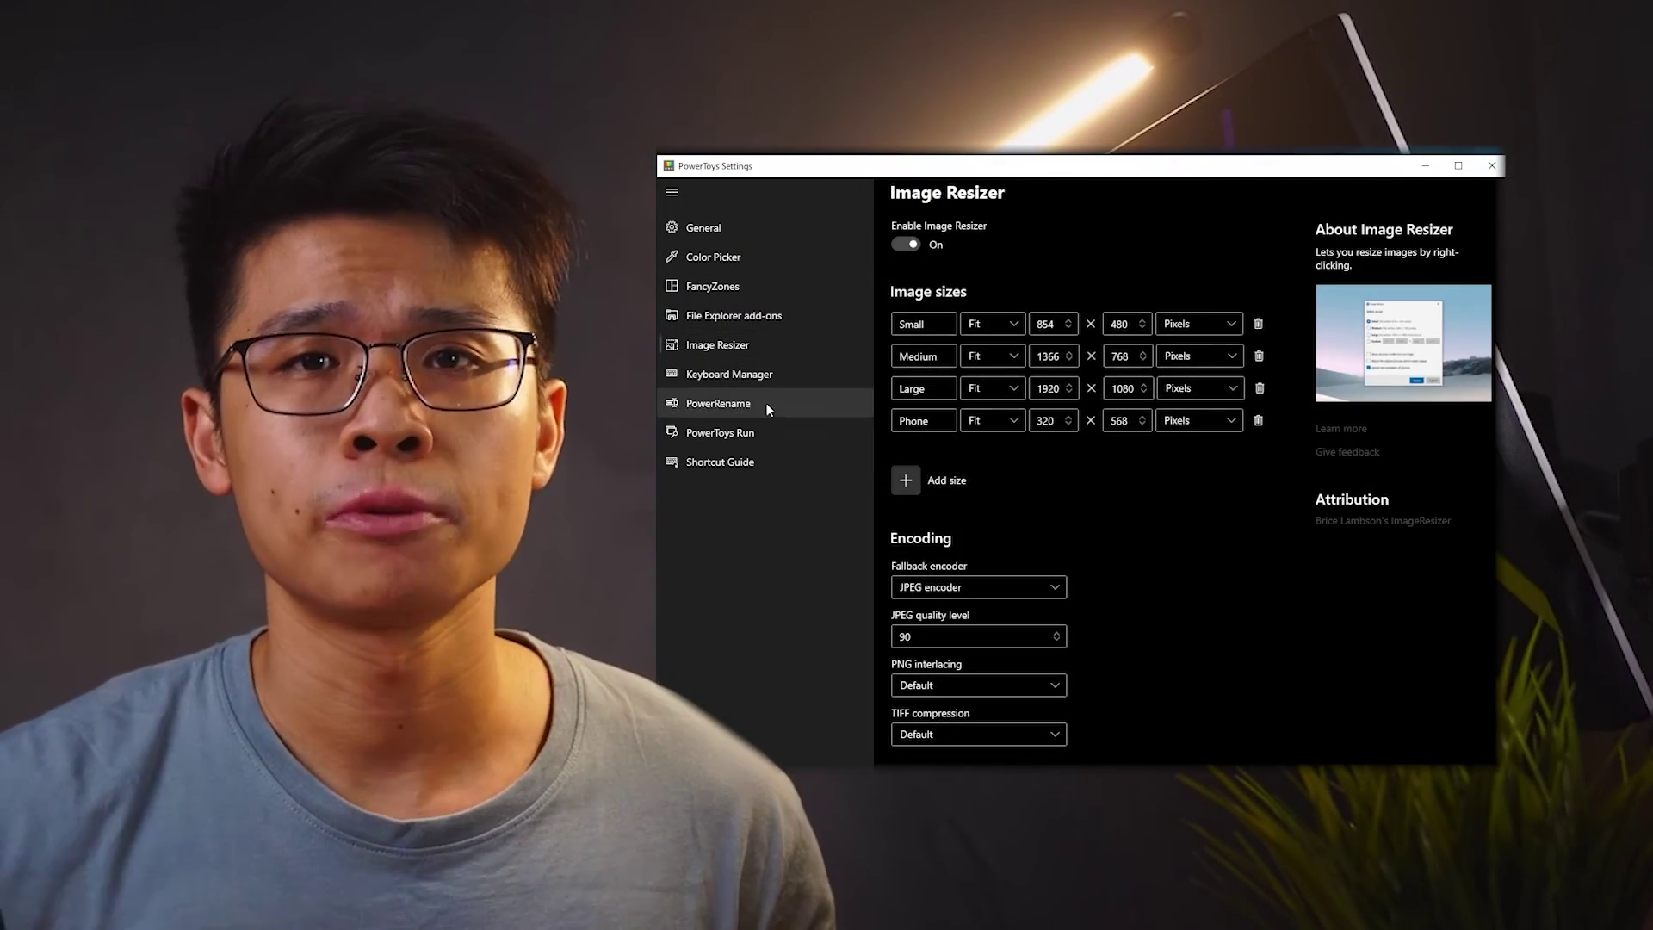
{"action": "left_click", "coordinate": [766, 402]}
{"action": "left_click", "coordinate": [798, 465]}
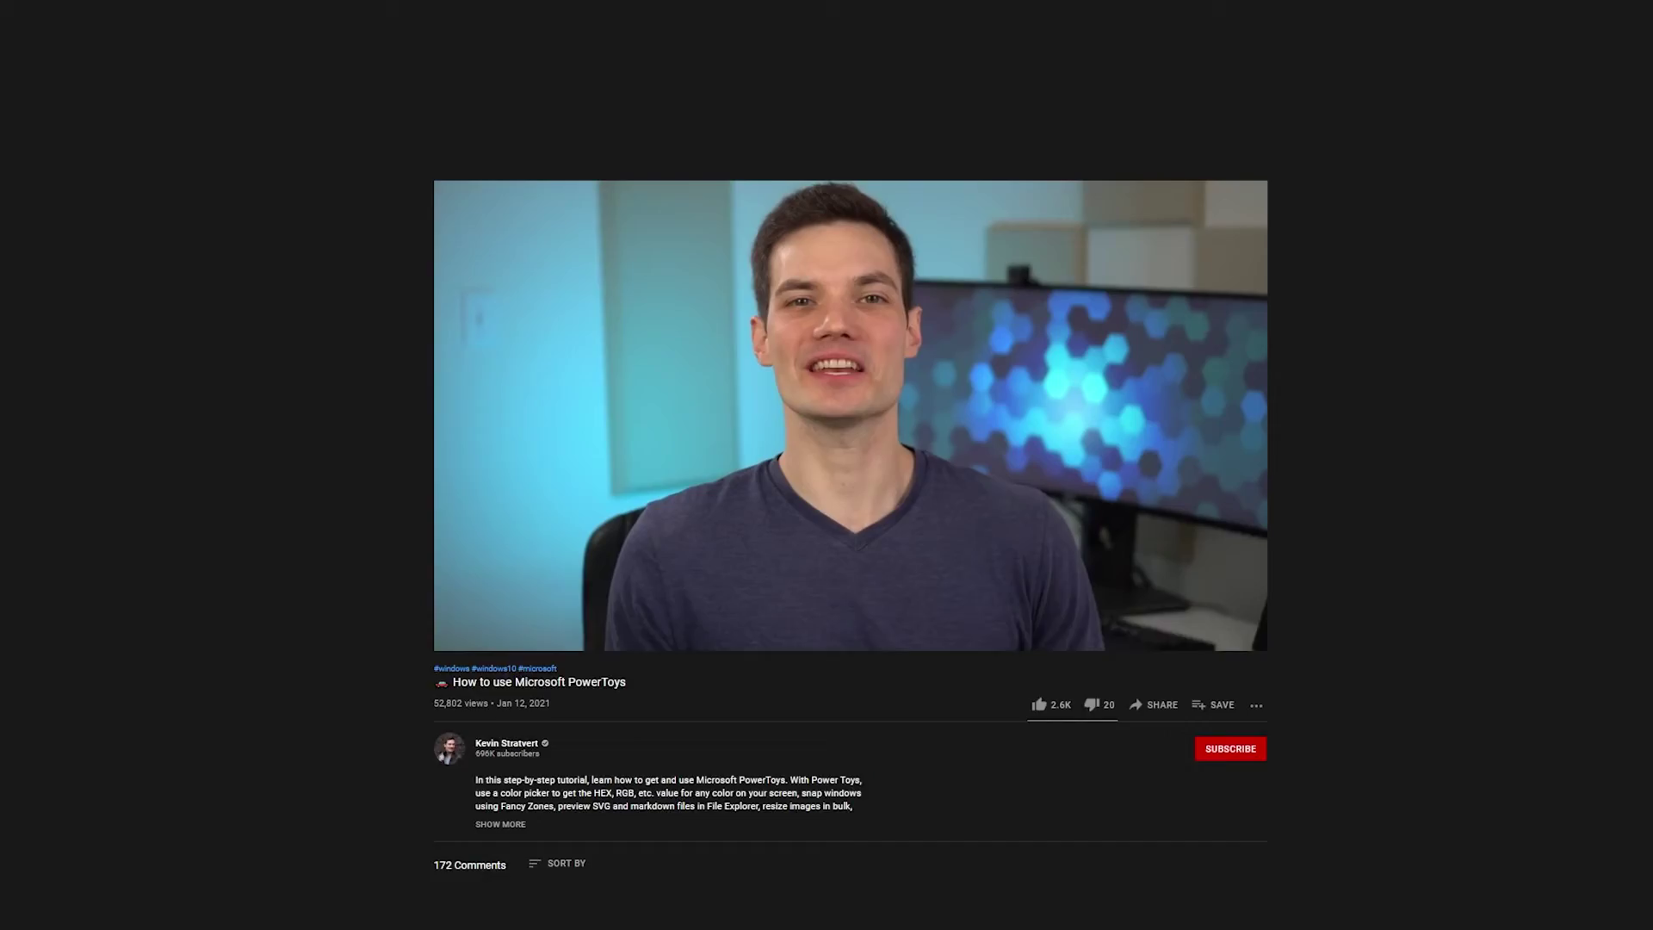